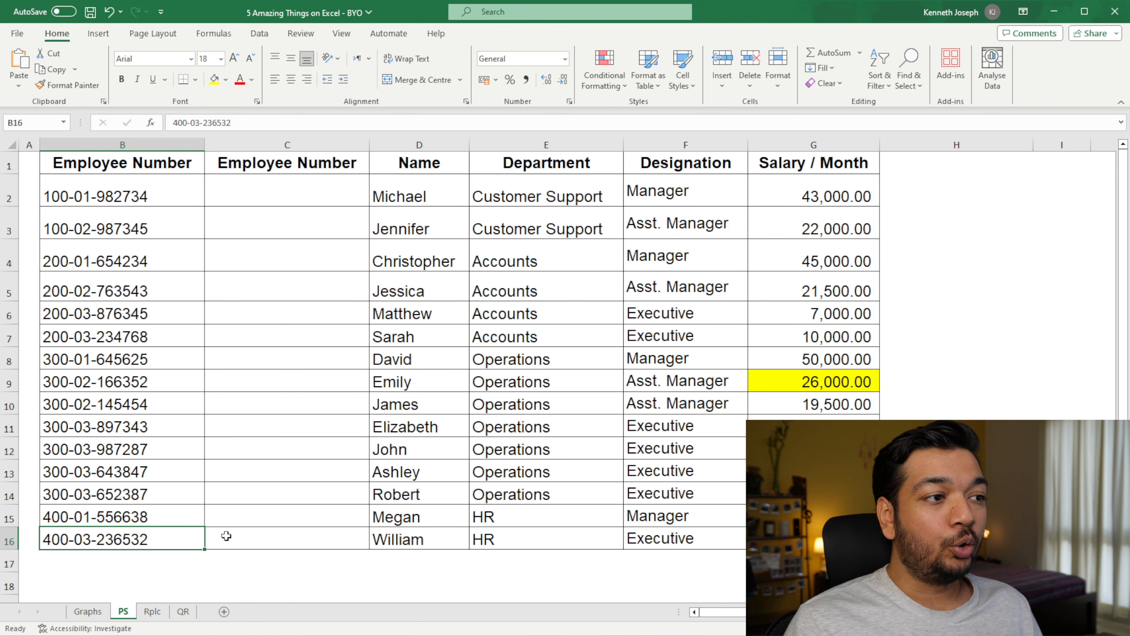
pyautogui.click(226, 536)
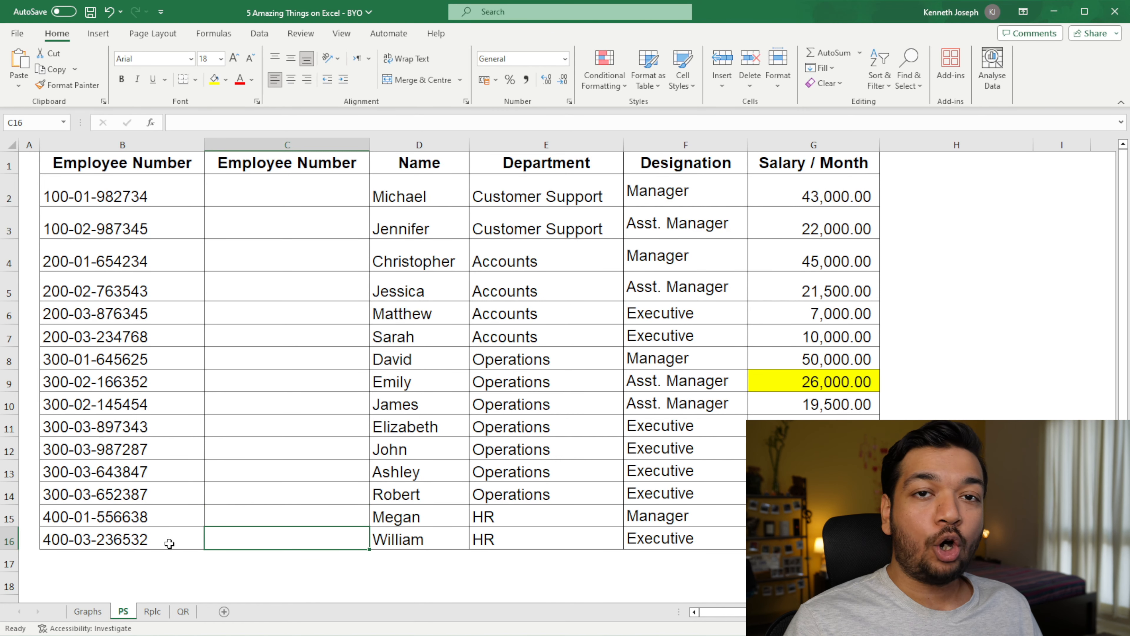
pyautogui.click(154, 544)
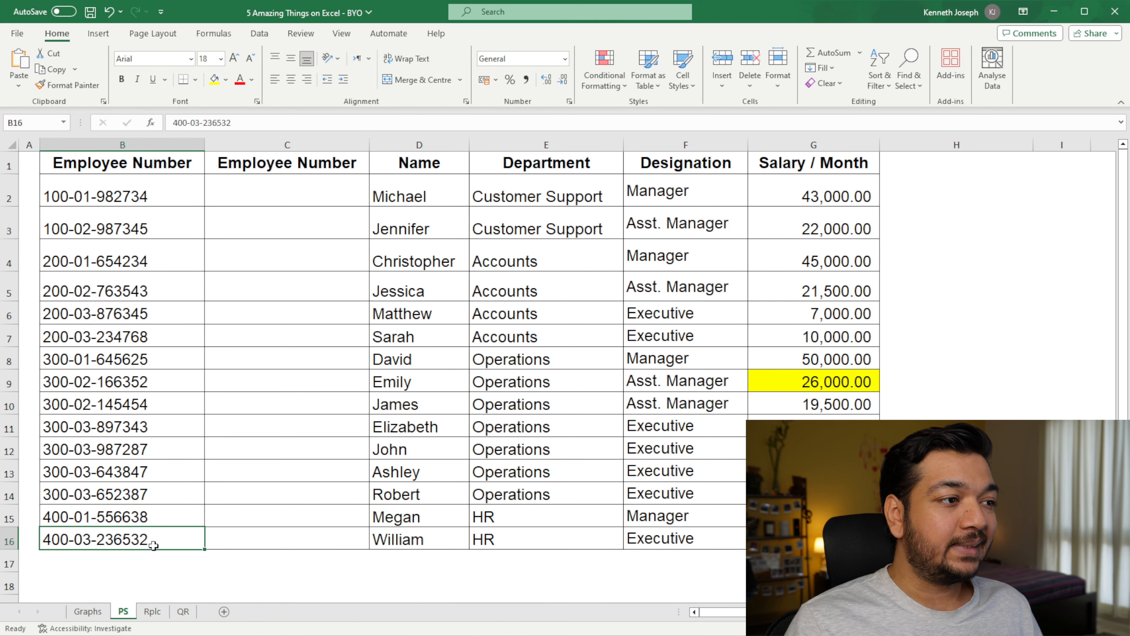
pyautogui.click(171, 561)
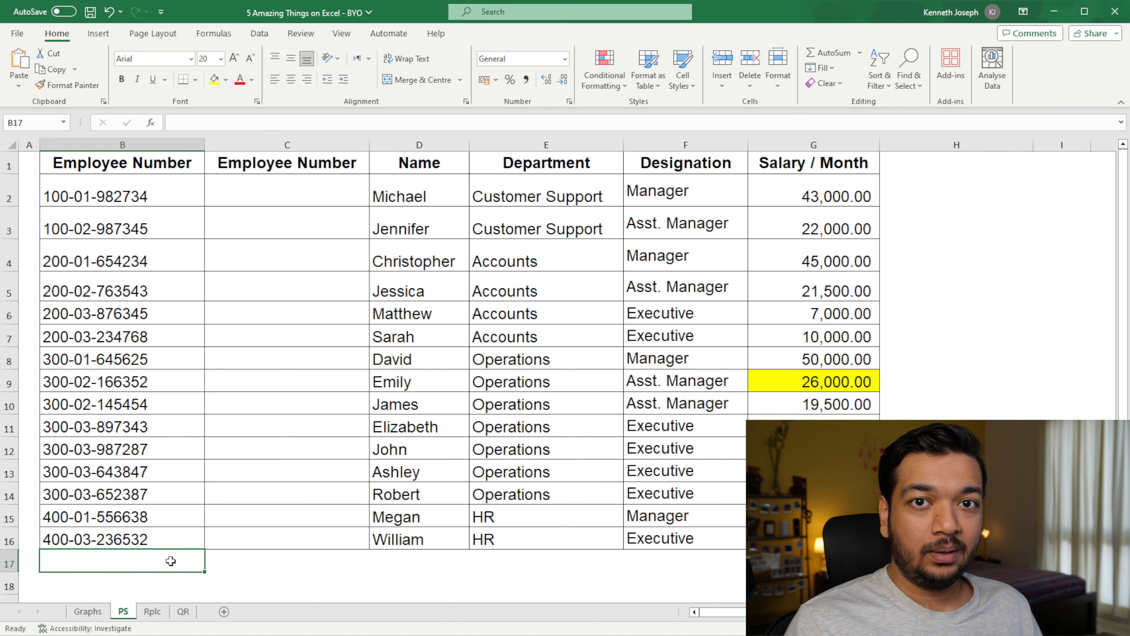
# Step: Copy the employee number in B16 and paste it into the empty cell B17
pyautogui.click(189, 536)
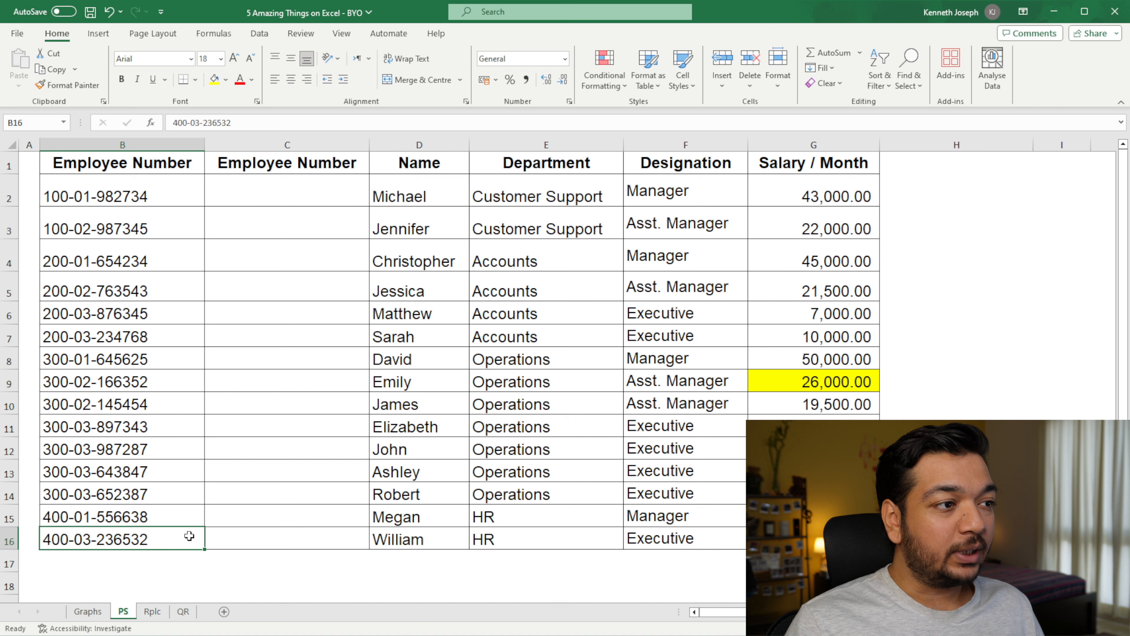
pyautogui.hotkey('ctrl', 'c')
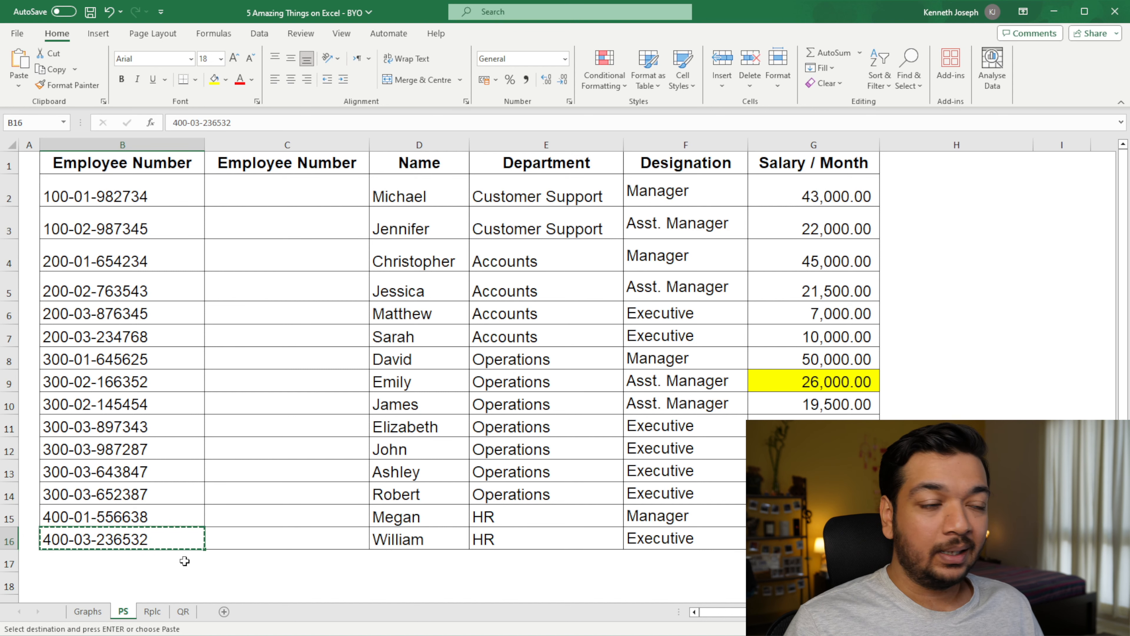
pyautogui.click(184, 561)
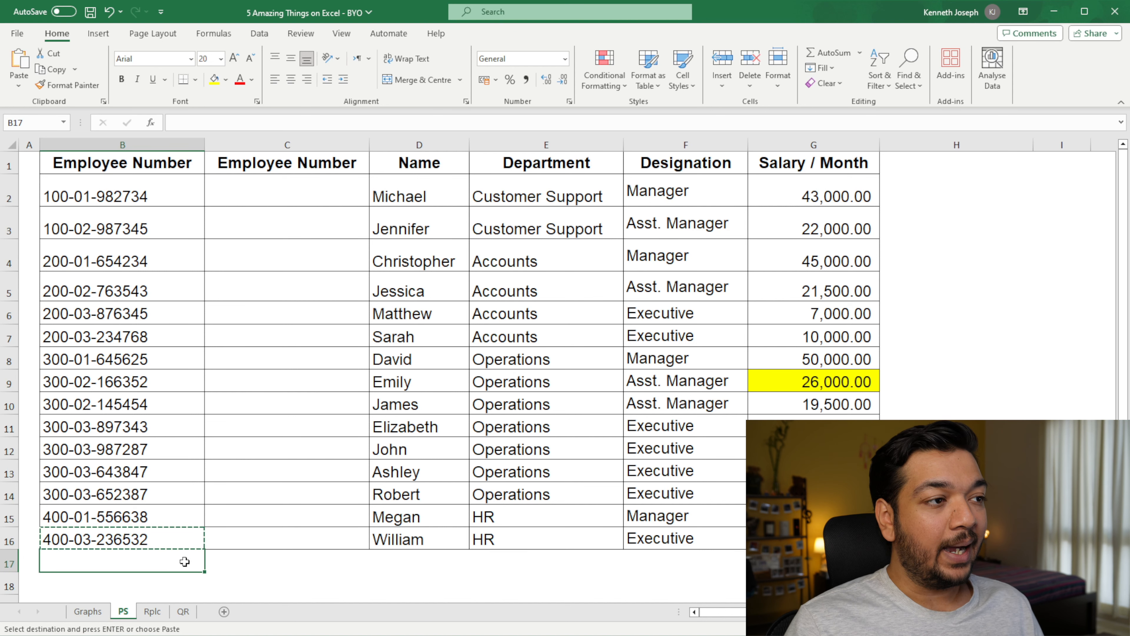
pyautogui.hotkey('ctrl', 'v')
pyautogui.press('Escape')
pyautogui.click(243, 537)
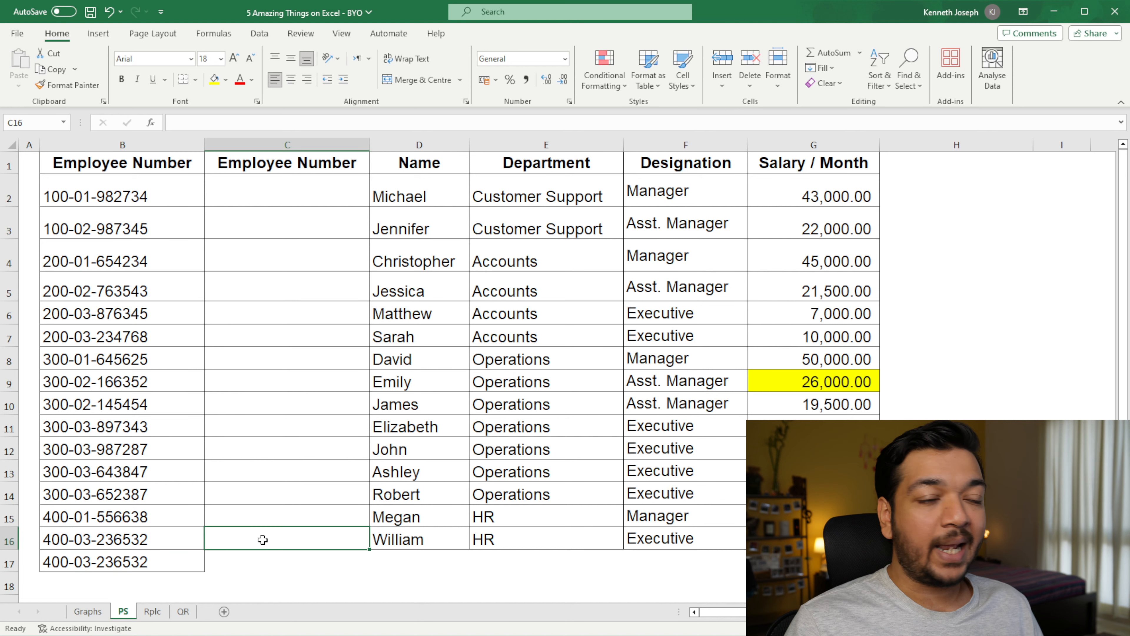
# Step: Copy the employee number in B16 and paste it into the neighbouring cell C16
pyautogui.click(178, 539)
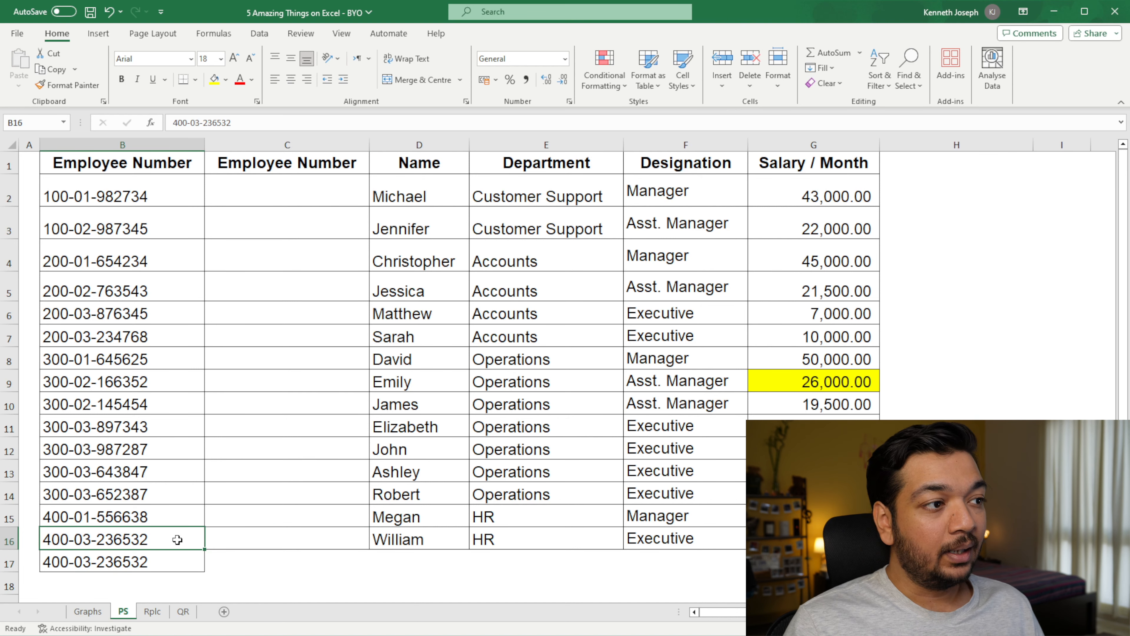
pyautogui.hotkey('ctrl', 'c')
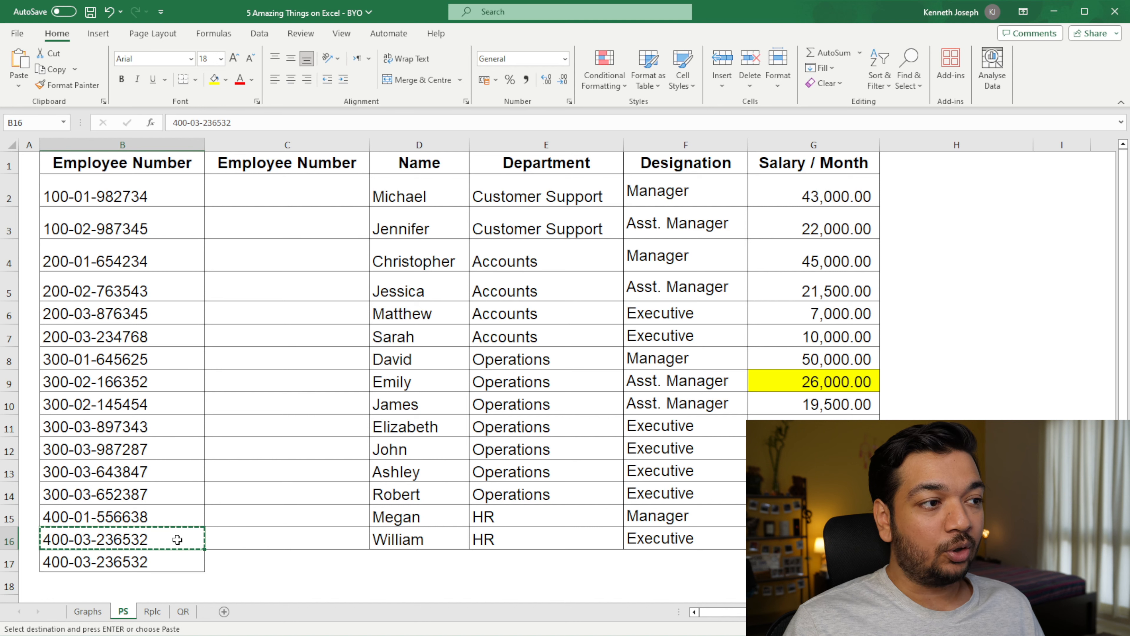
pyautogui.click(236, 538)
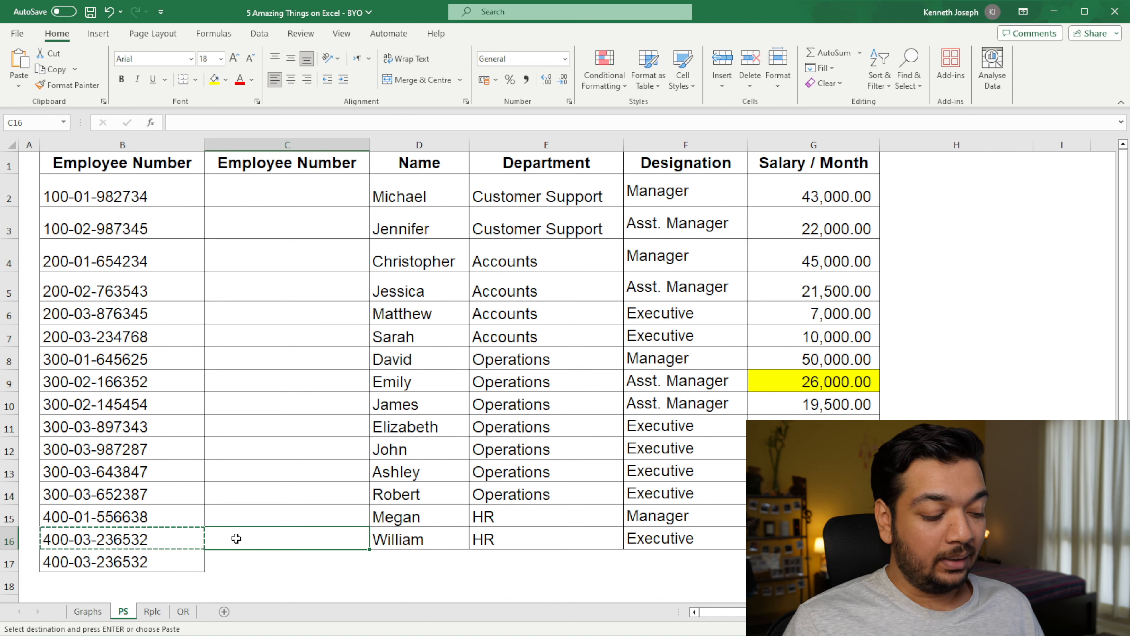
pyautogui.hotkey('ctrl', 'v')
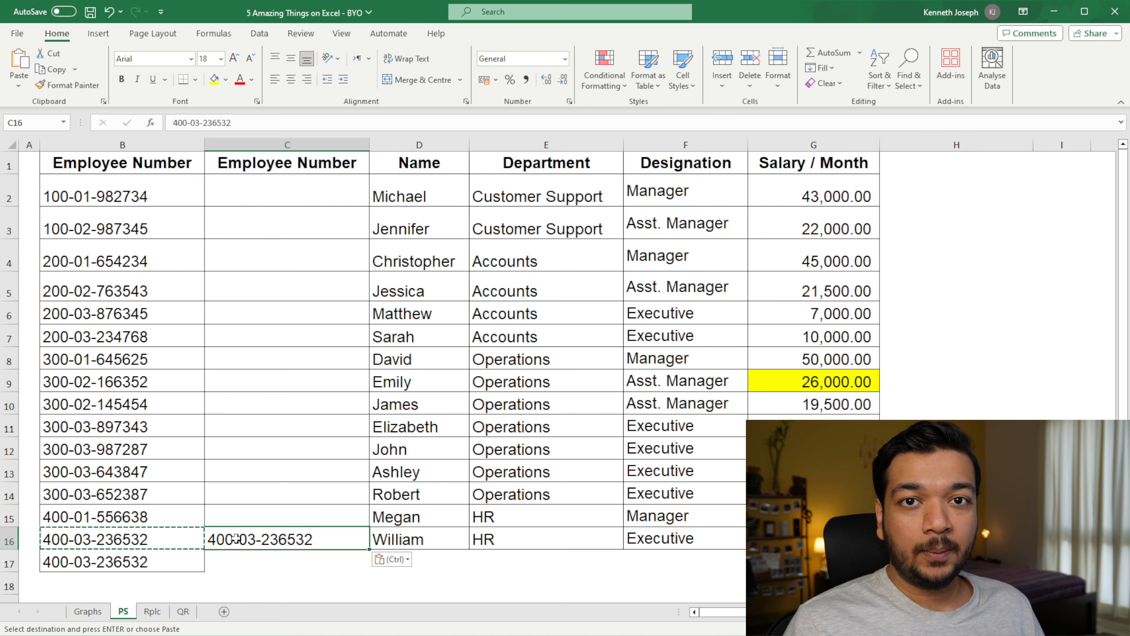
# Step: Undo the pastes of the employee number in C16 and B17
pyautogui.hotkey('ctrl', 'z')
pyautogui.hotkey('ctrl', 'z')
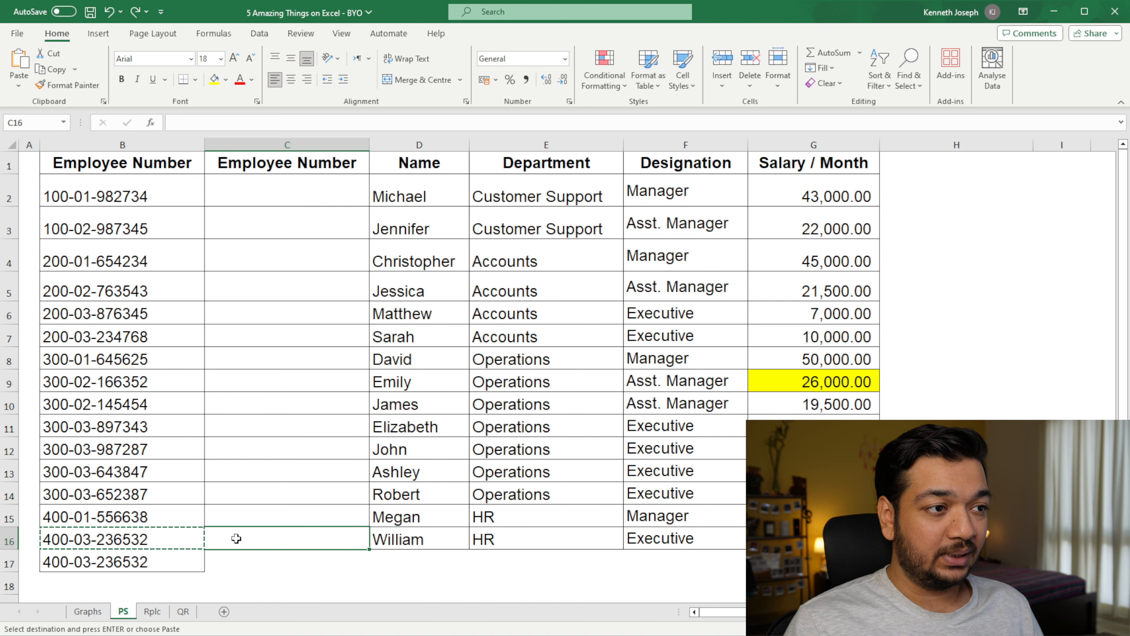
pyautogui.press('Escape')
pyautogui.click(227, 576)
# Step: Fill B17 with the value of the cell above it and C16 with the value of the cell on its left
pyautogui.click(165, 567)
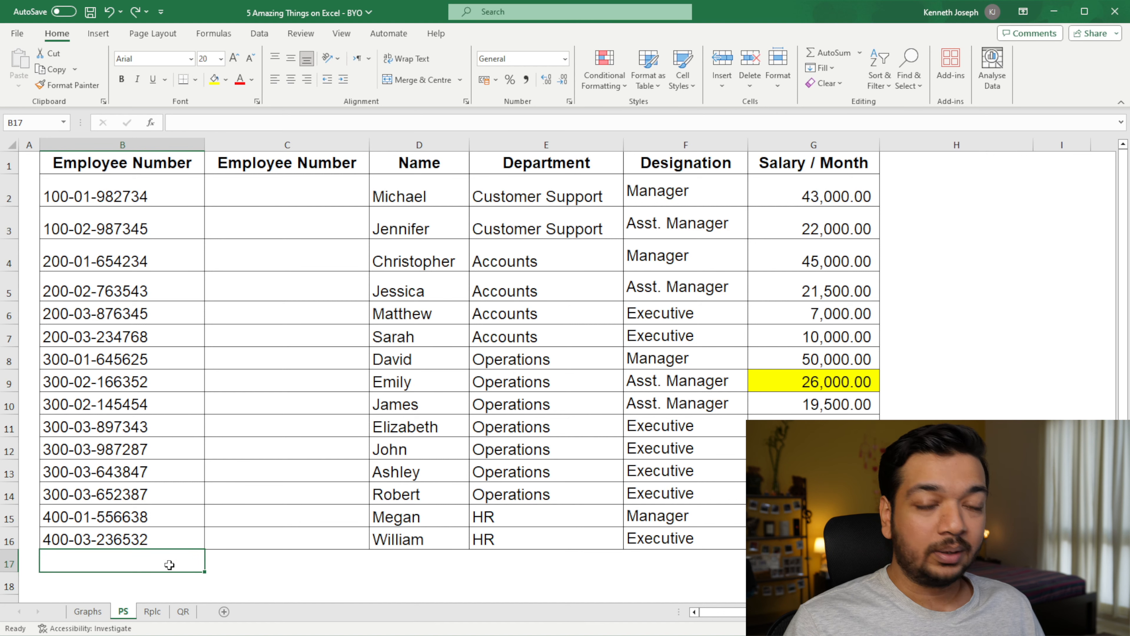
pyautogui.hotkey('ctrl', 'd')
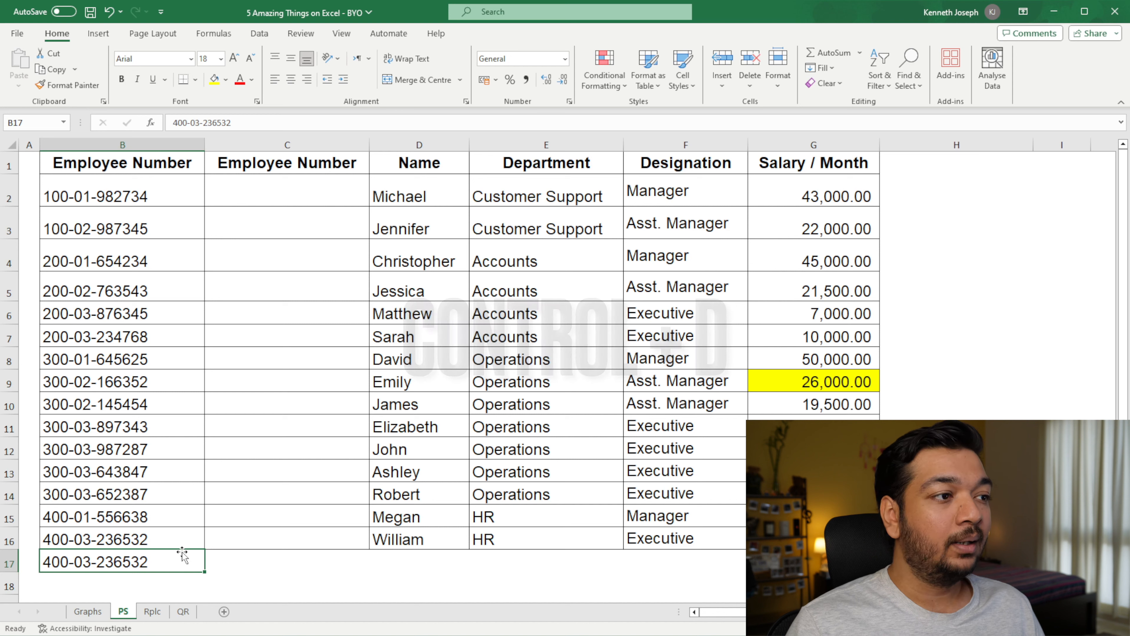
pyautogui.click(267, 541)
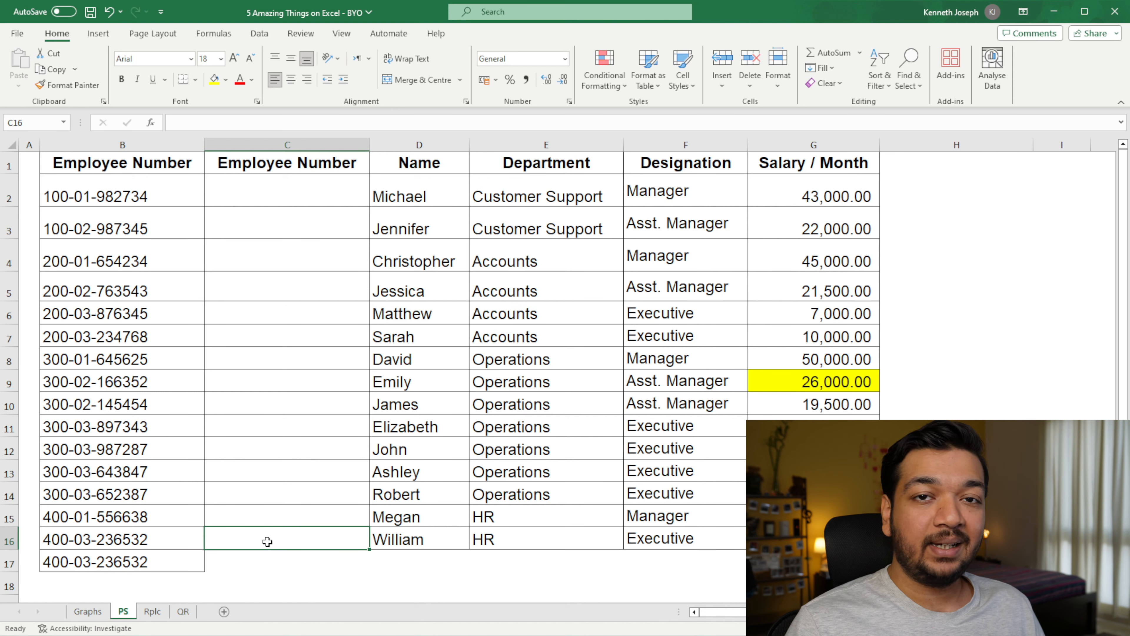
pyautogui.hotkey('ctrl', 'r')
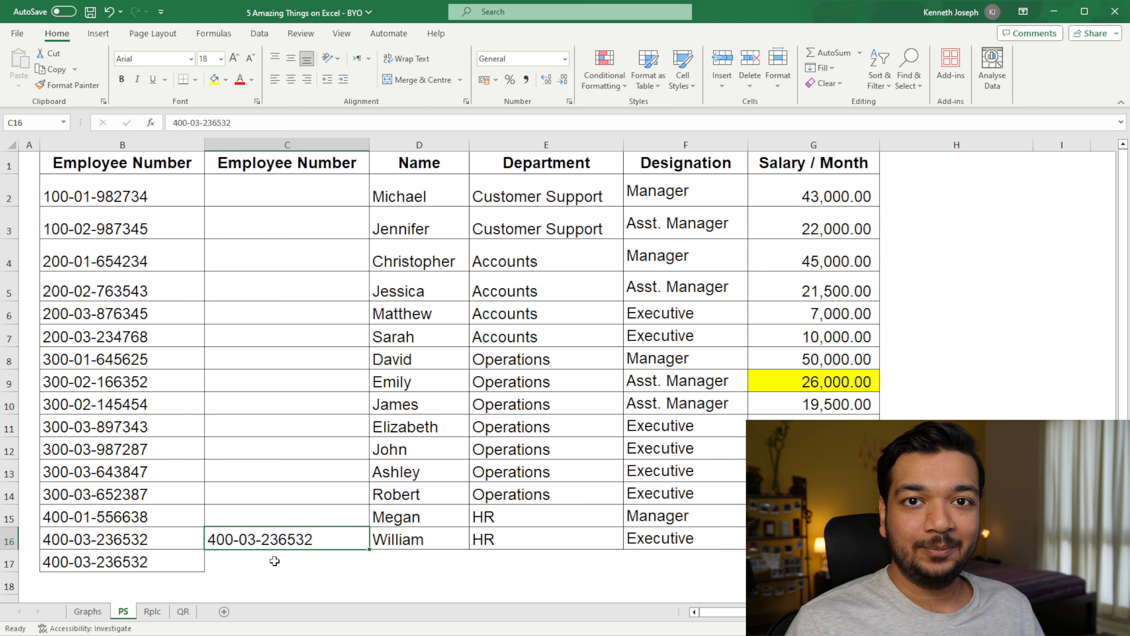
# Step: Fill the employee numbers in B2:B16 right into column C, and fill the row 16 record down into row 17 across columns B to G
pyautogui.moveTo(158, 180); pyautogui.dragTo(243, 539)
pyautogui.hotkey('ctrl', 'r')
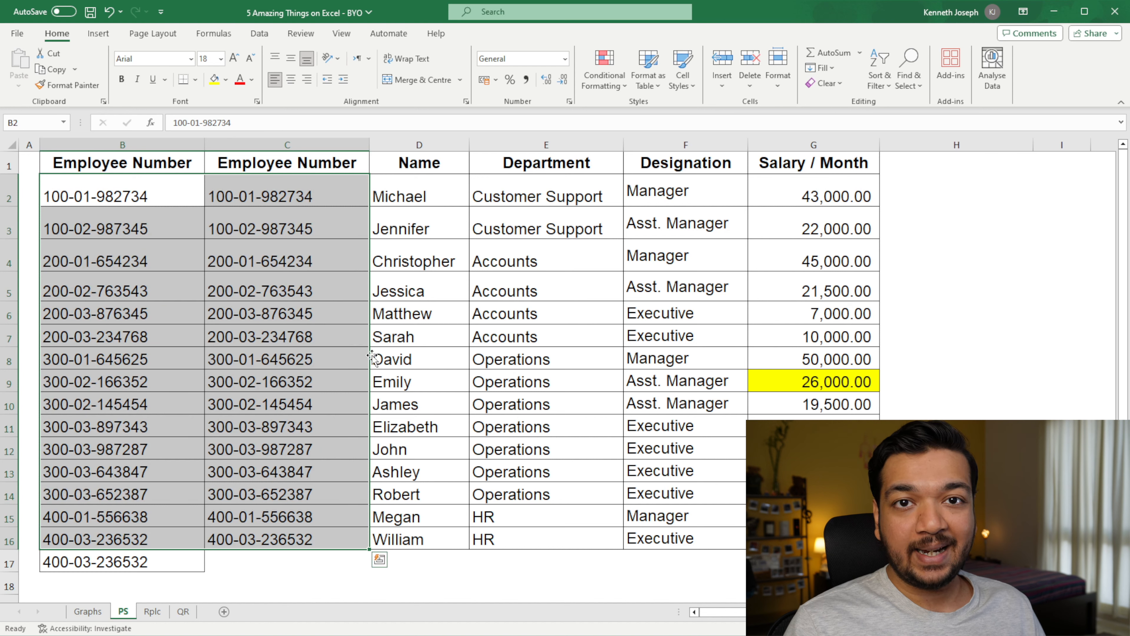
pyautogui.moveTo(149, 538); pyautogui.dragTo(784, 562)
pyautogui.hotkey('ctrl', 'd')
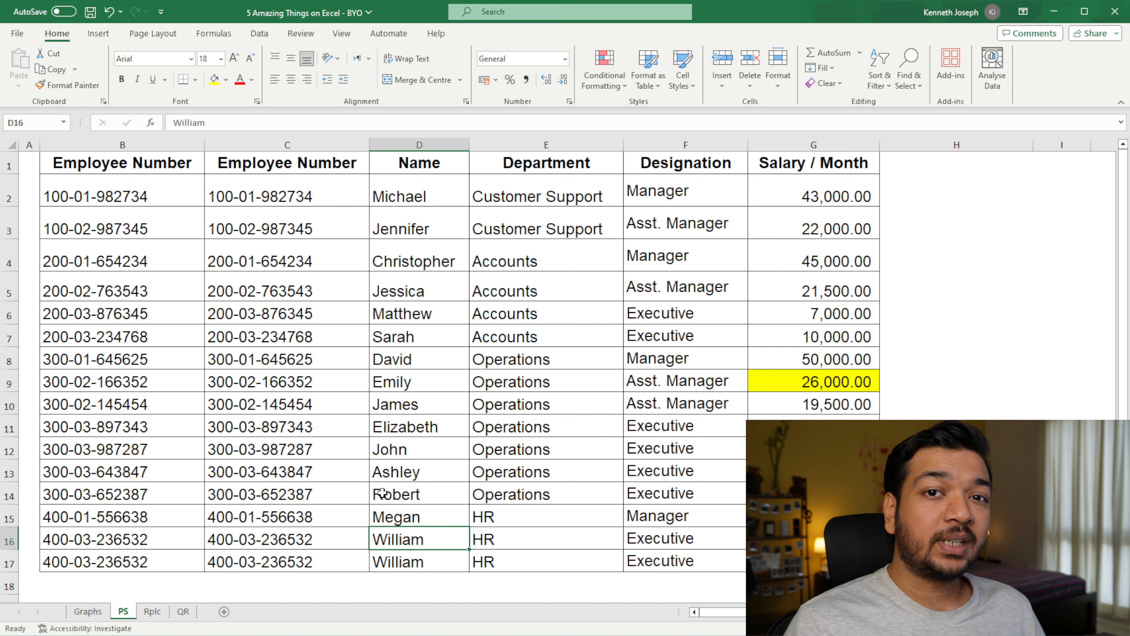
# Step: Replace every "Asst." in the sheet with "Assistant" and check the changed entries in the Designation column
pyautogui.hotkey('ctrl', 'f')
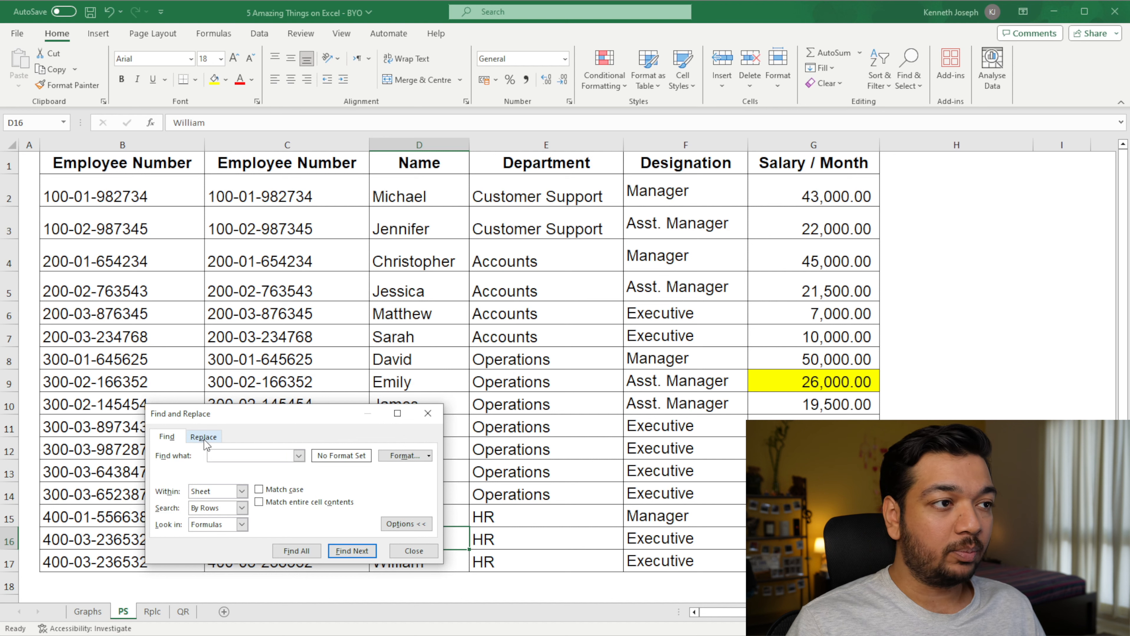
pyautogui.click(204, 439)
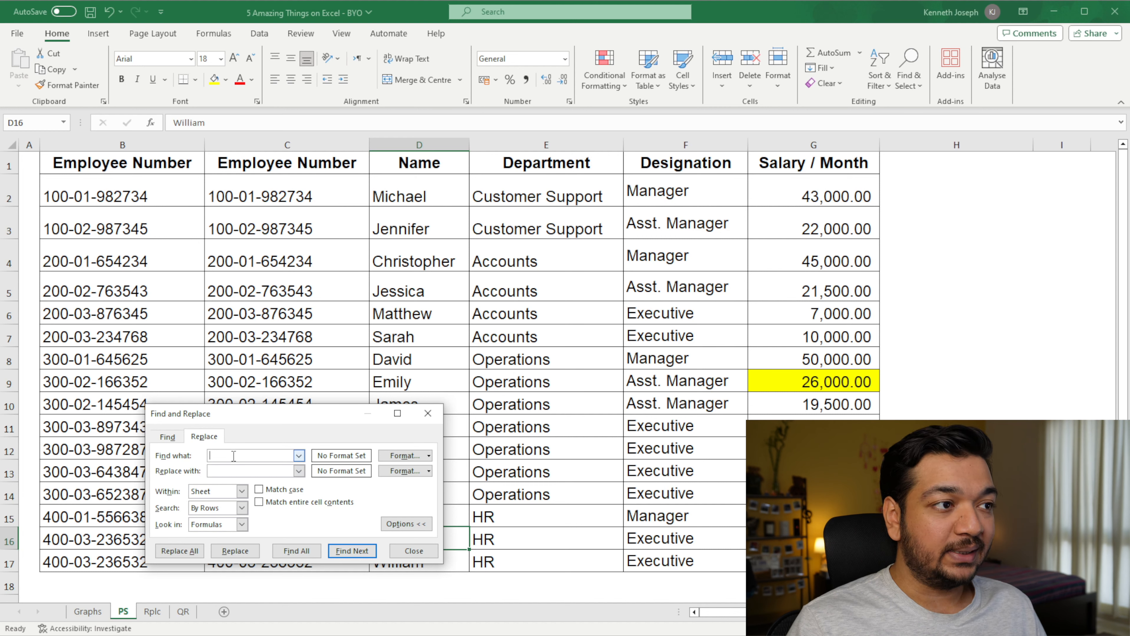
pyautogui.write('Asst.')
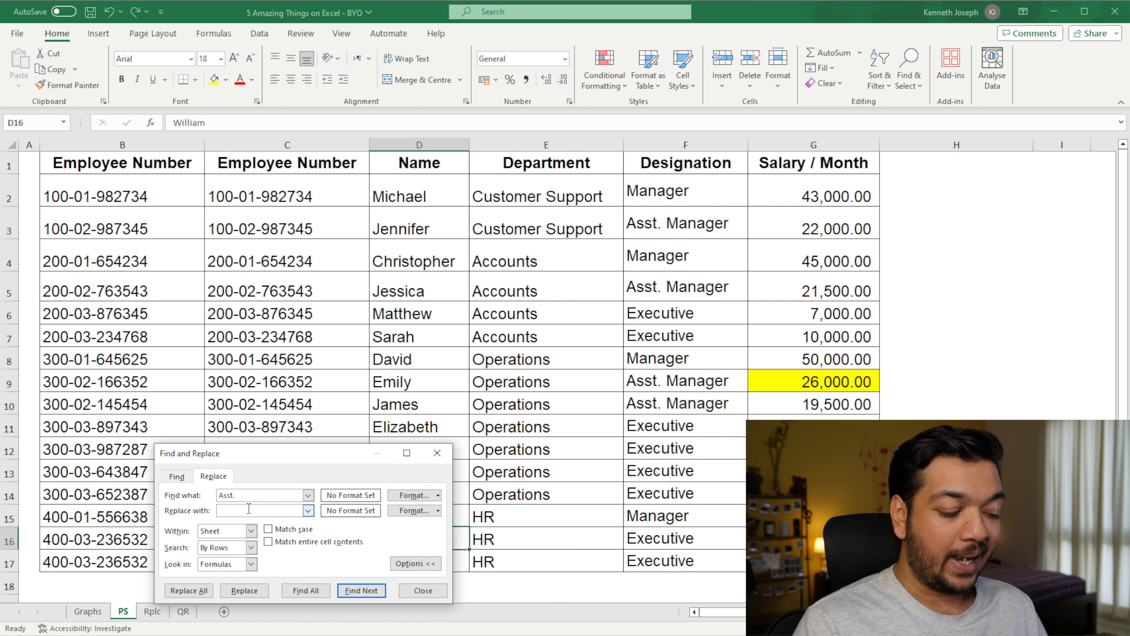
pyautogui.write('Assista')
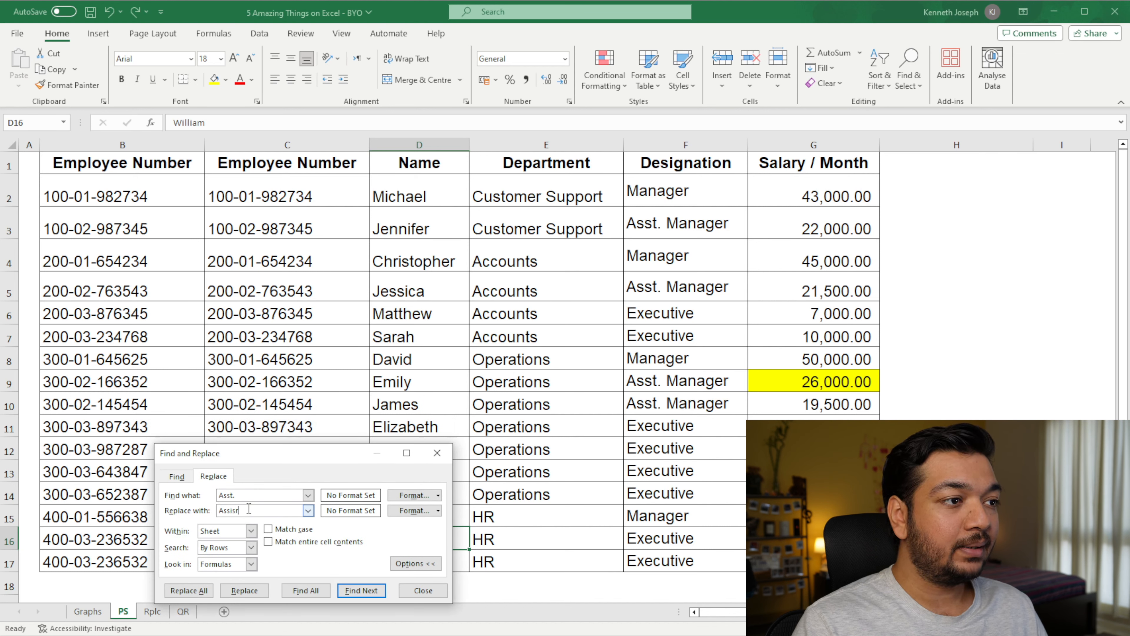
pyautogui.write('nt')
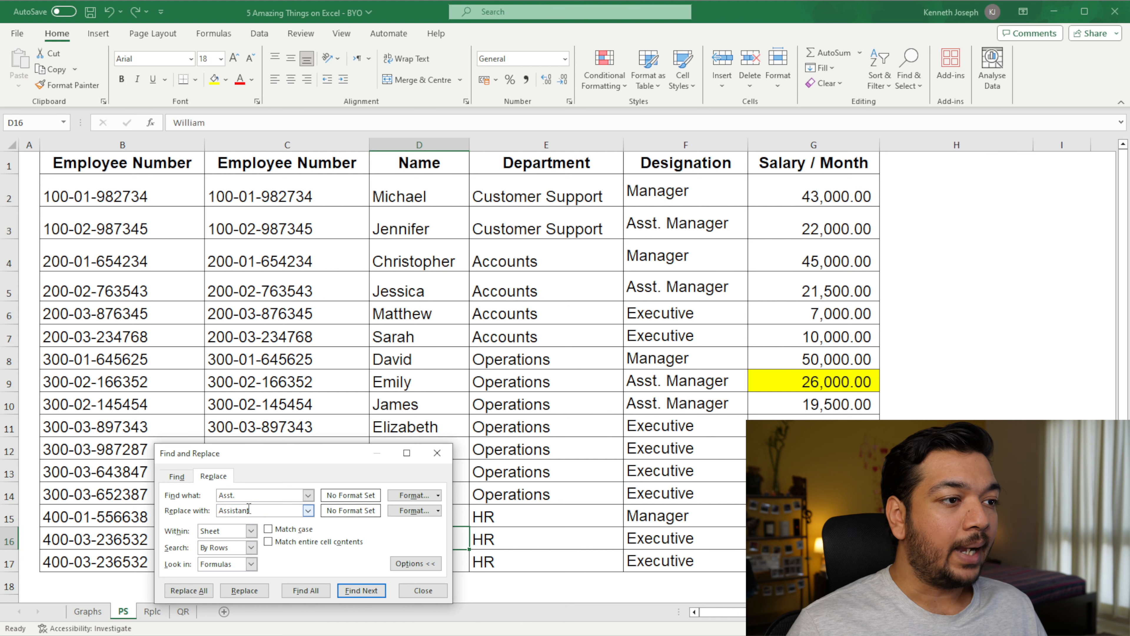
pyautogui.click(211, 594)
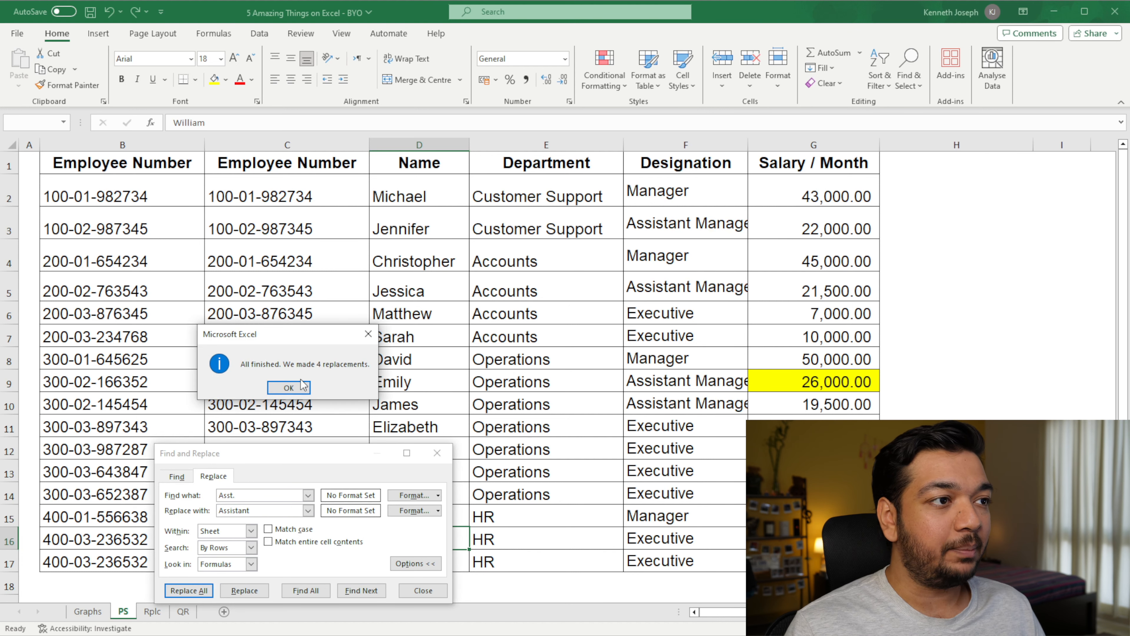
pyautogui.click(297, 387)
pyautogui.click(437, 453)
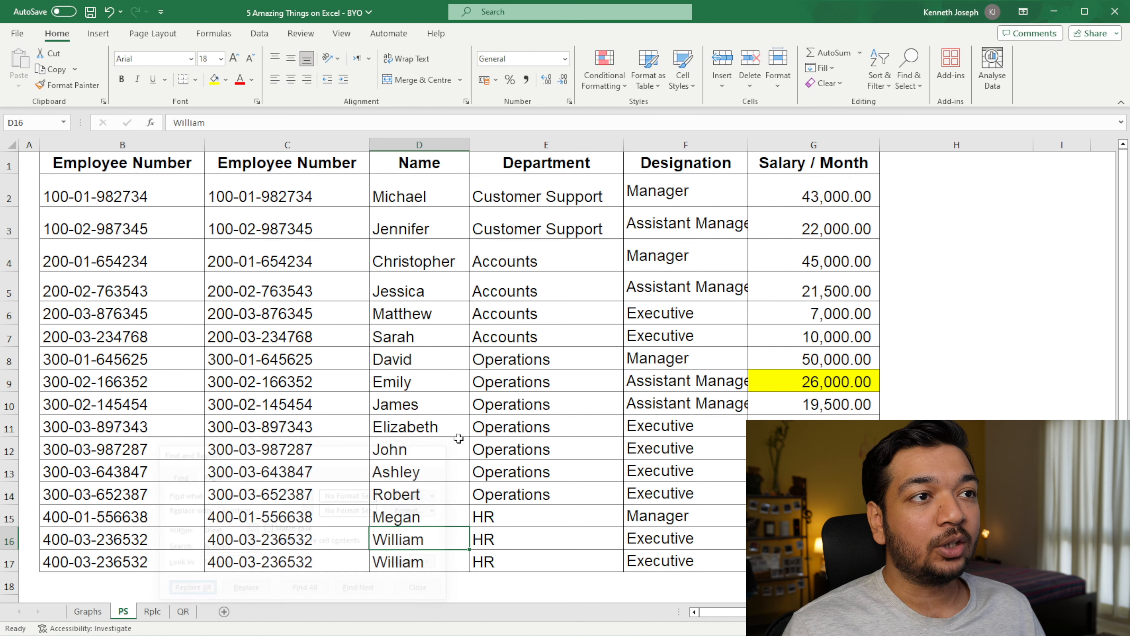
pyautogui.click(666, 230)
pyautogui.click(666, 273)
pyautogui.click(684, 385)
pyautogui.click(716, 403)
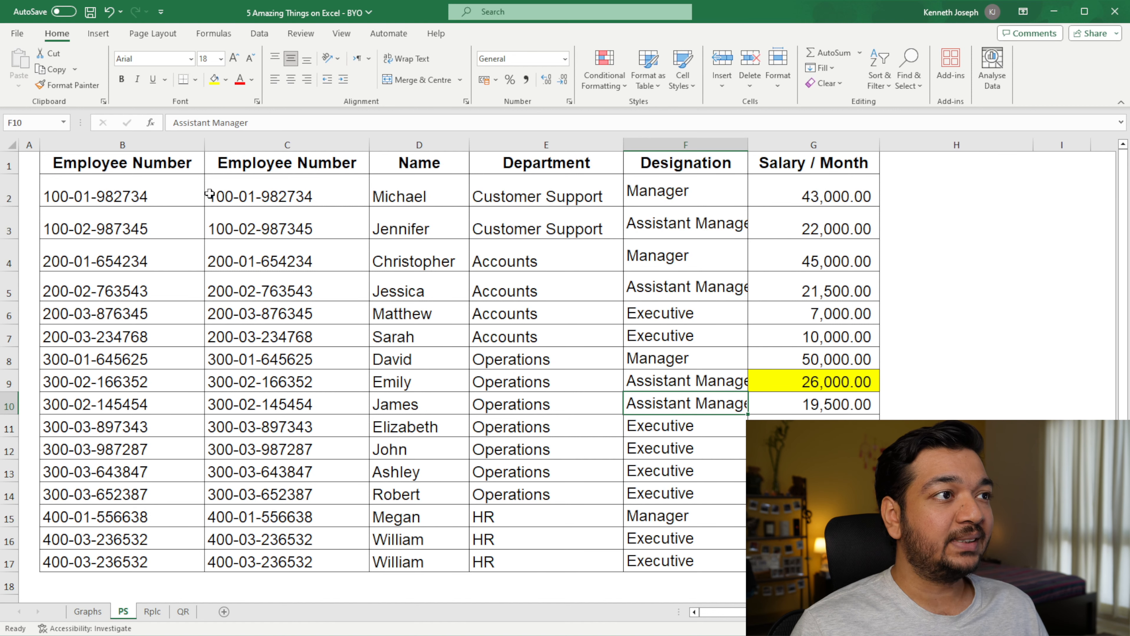
# Step: Copy the prefix "100-01-" from the employee number in C2, leaving the cell itself unedited
pyautogui.doubleClick(258, 196)
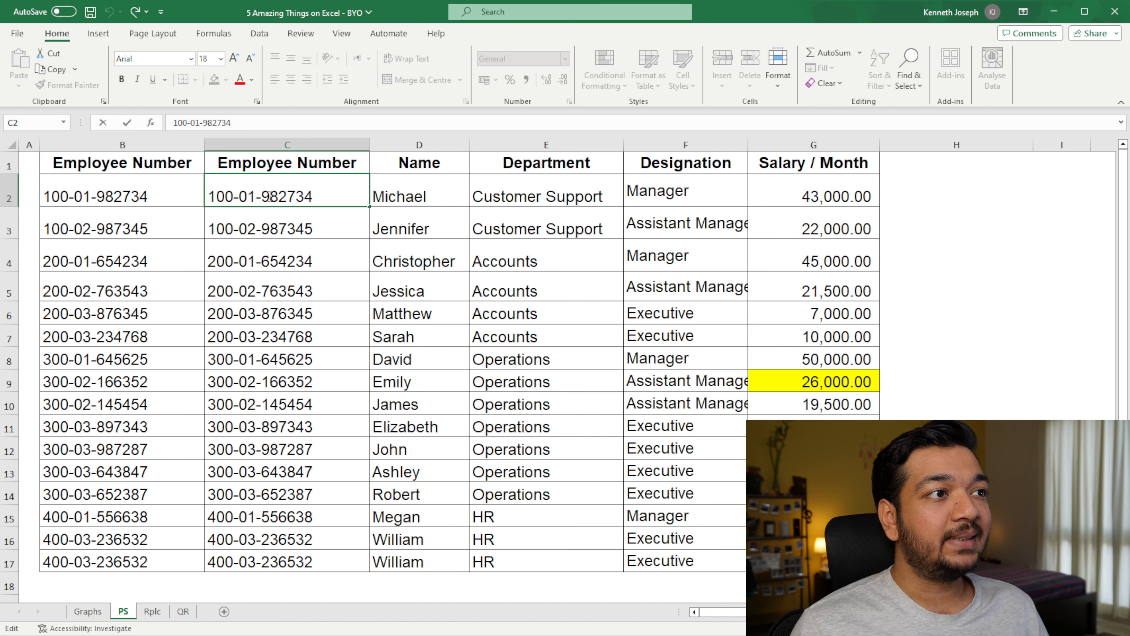
pyautogui.moveTo(261, 196); pyautogui.dragTo(215, 198)
pyautogui.hotkey('ctrl', 'c')
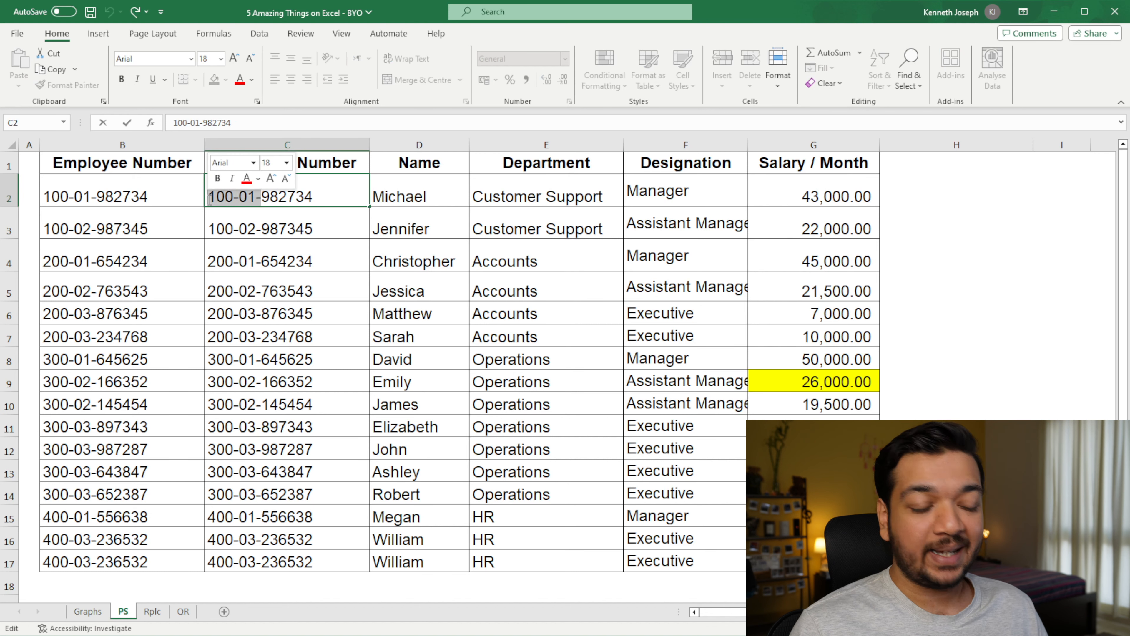
pyautogui.press('Escape')
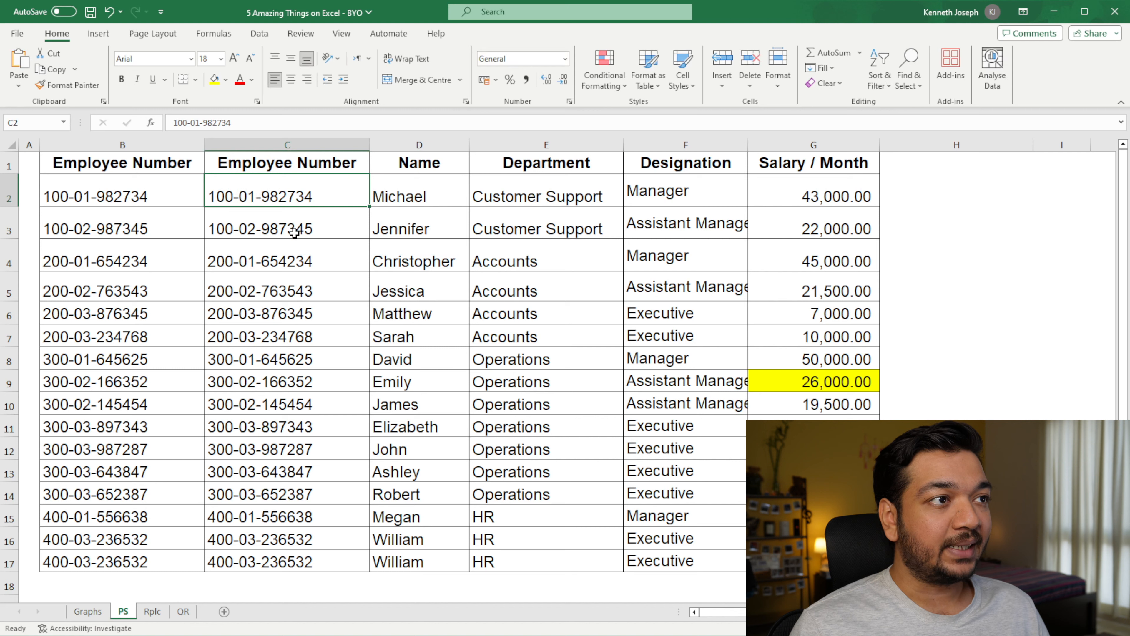
# Step: Remove the prefix "100-01-" throughout the sheet by replacing all its occurrences with an empty value
pyautogui.hotkey('ctrl', 'f')
pyautogui.click(217, 495)
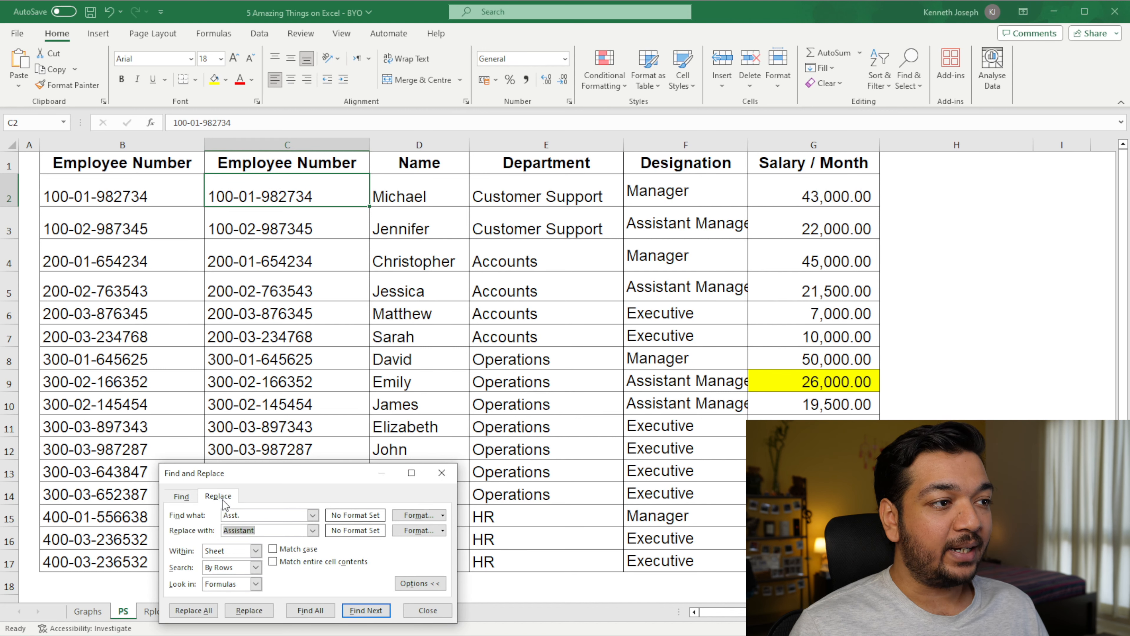
pyautogui.doubleClick(259, 515)
pyautogui.hotkey('ctrl', 'v')
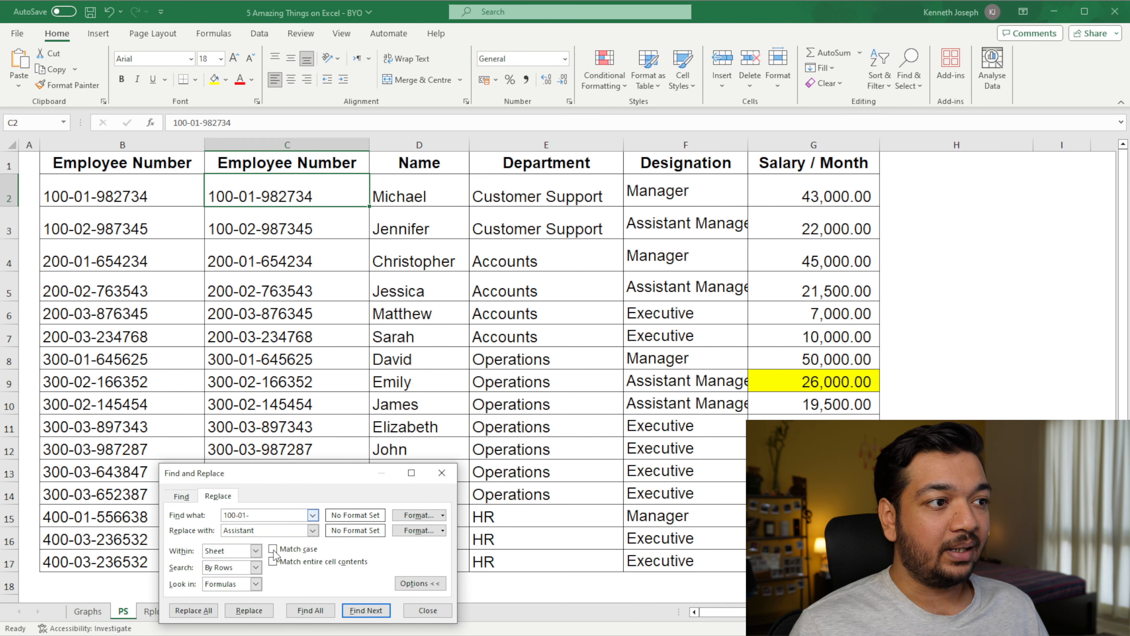
pyautogui.doubleClick(271, 530)
pyautogui.press('BackSpace')
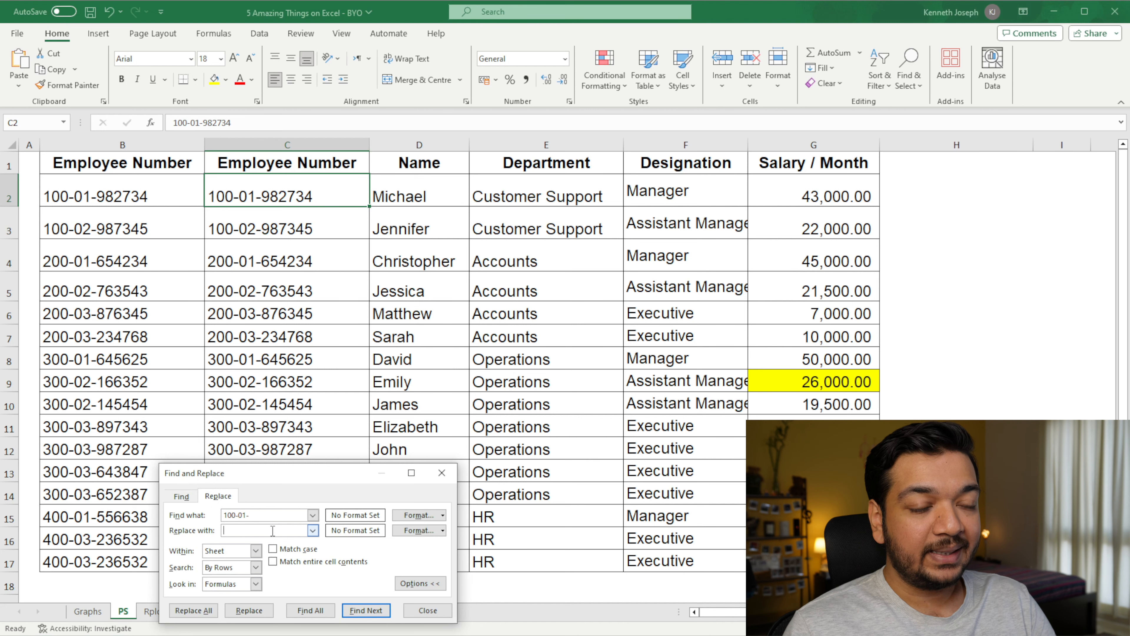
pyautogui.click(194, 609)
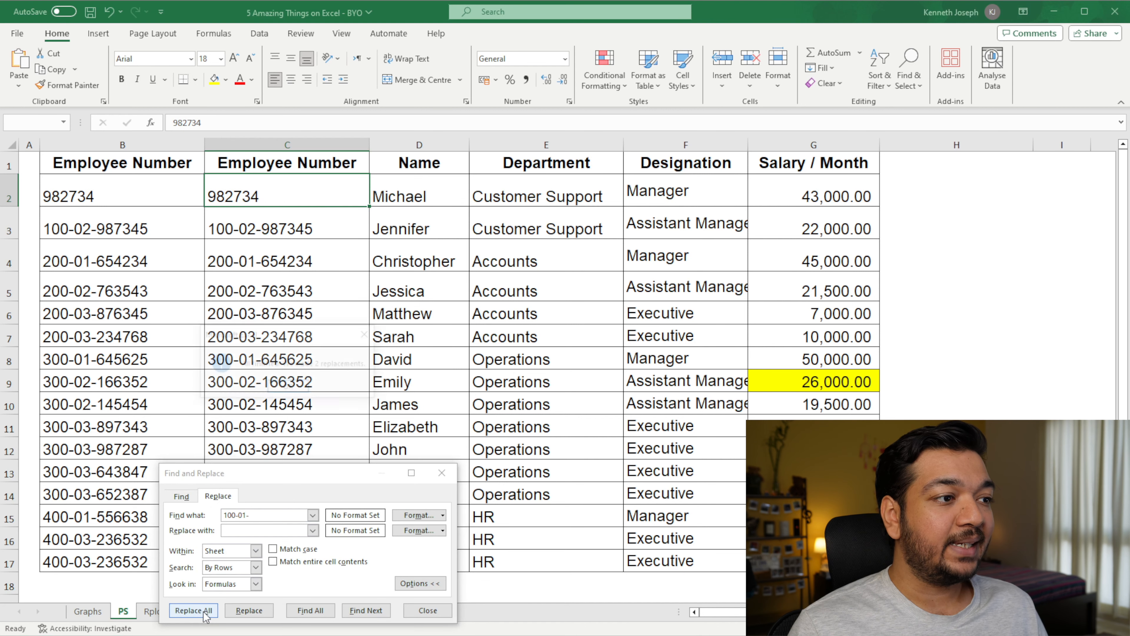
pyautogui.click(288, 387)
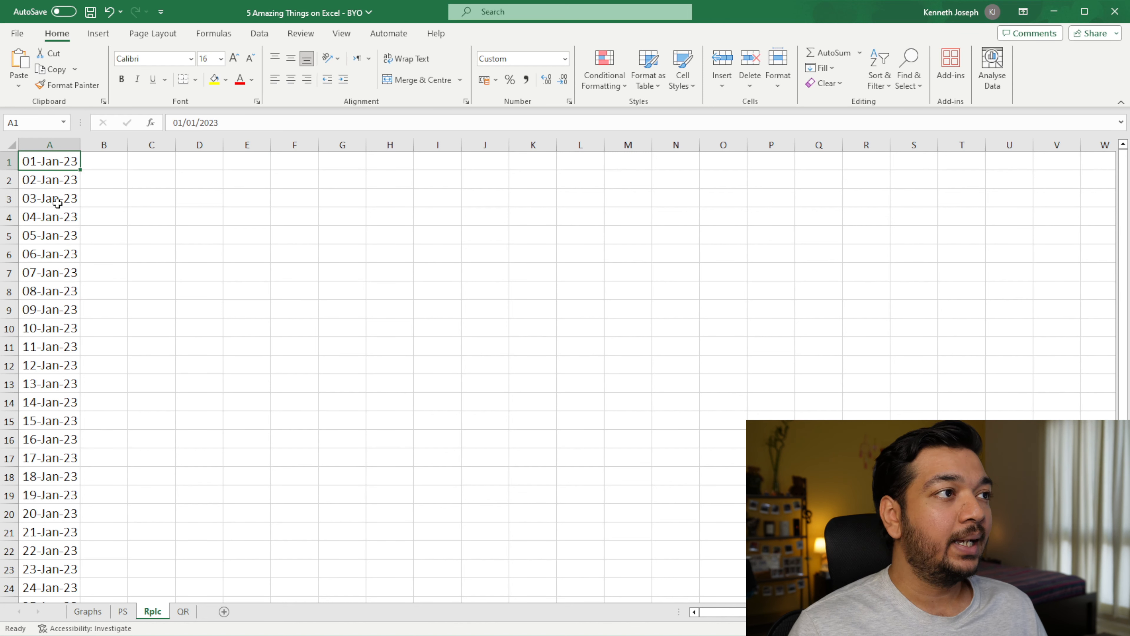
# Step: Replace every "2023" with "2024" throughout the sheet to move the dates in column A to the new year
pyautogui.hotkey('ctrl', 'h')
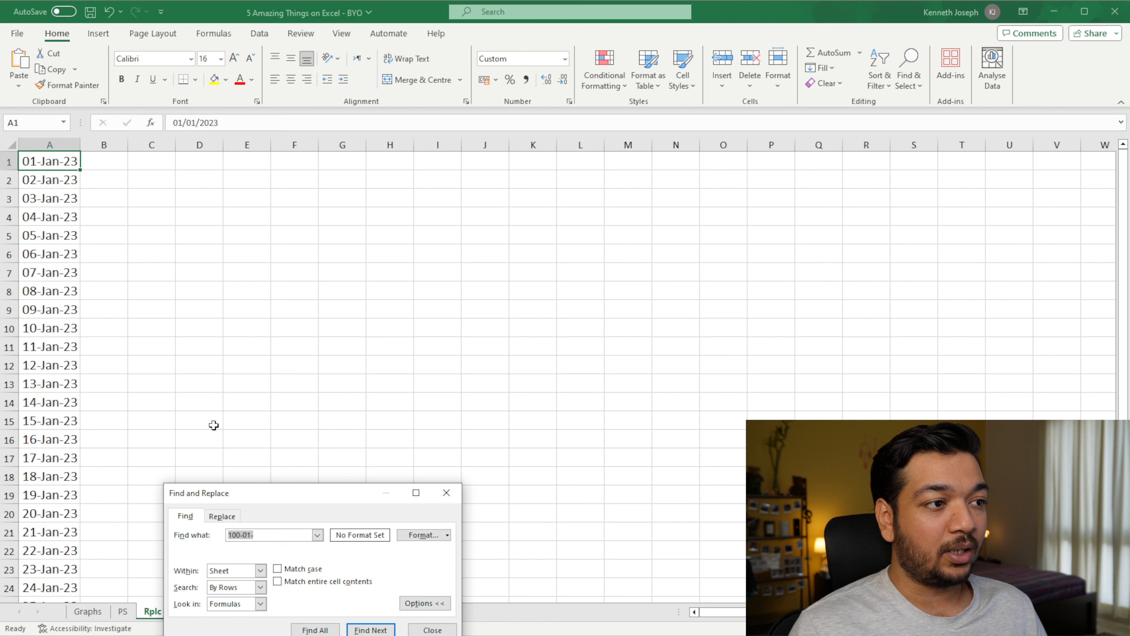
pyautogui.click(221, 515)
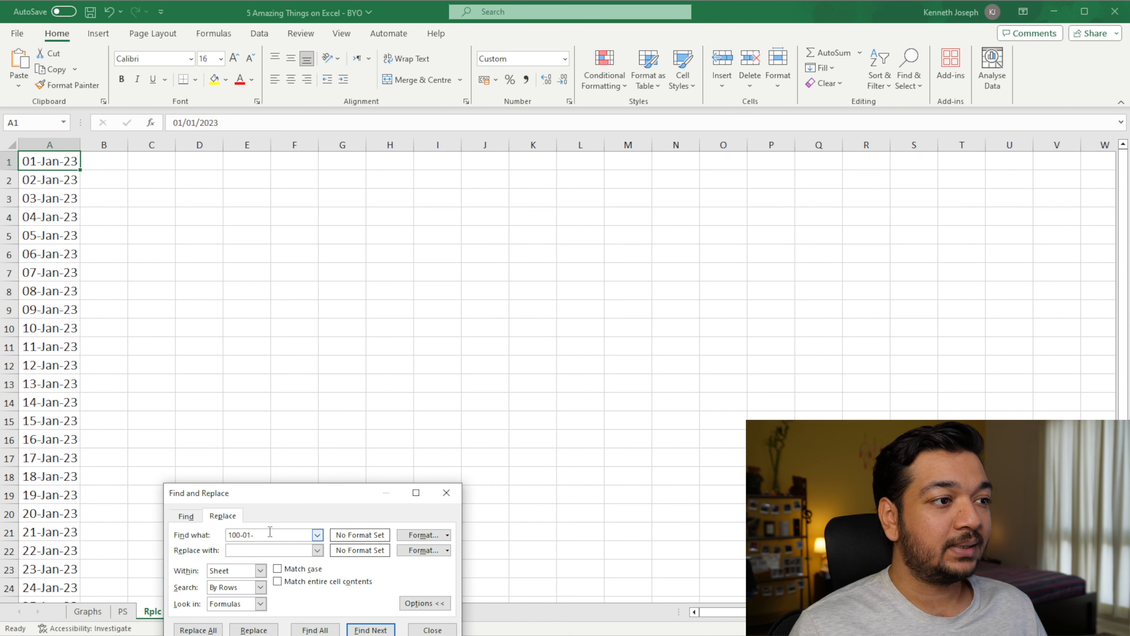
pyautogui.moveTo(270, 531); pyautogui.dragTo(219, 533)
pyautogui.write('2023')
pyautogui.write('2024')
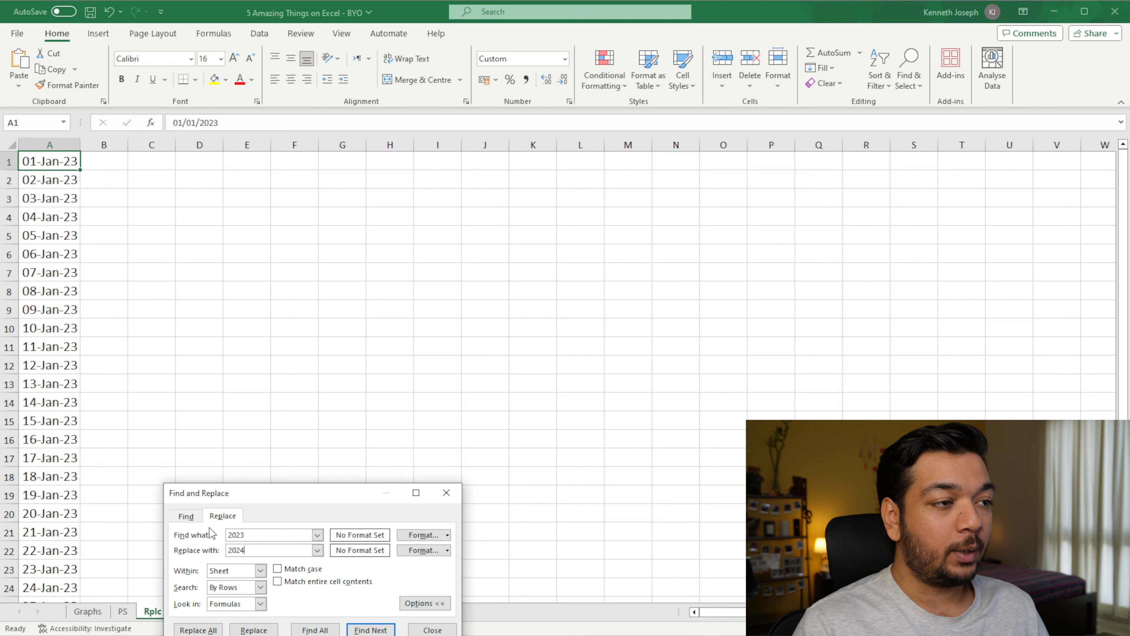
pyautogui.click(198, 629)
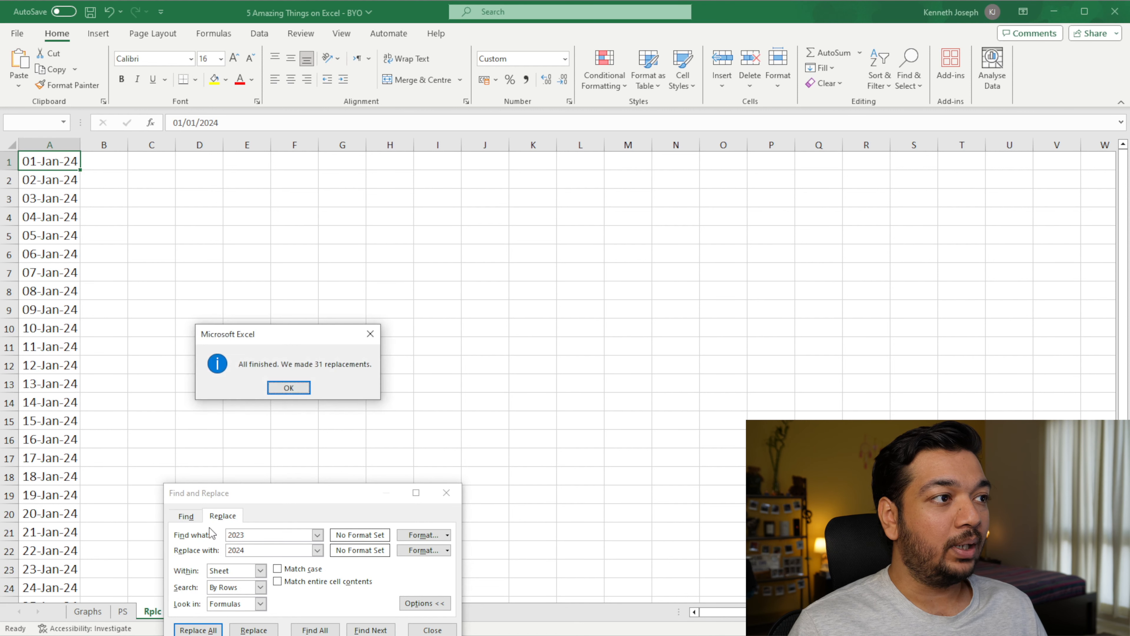
pyautogui.click(289, 388)
pyautogui.press('Escape')
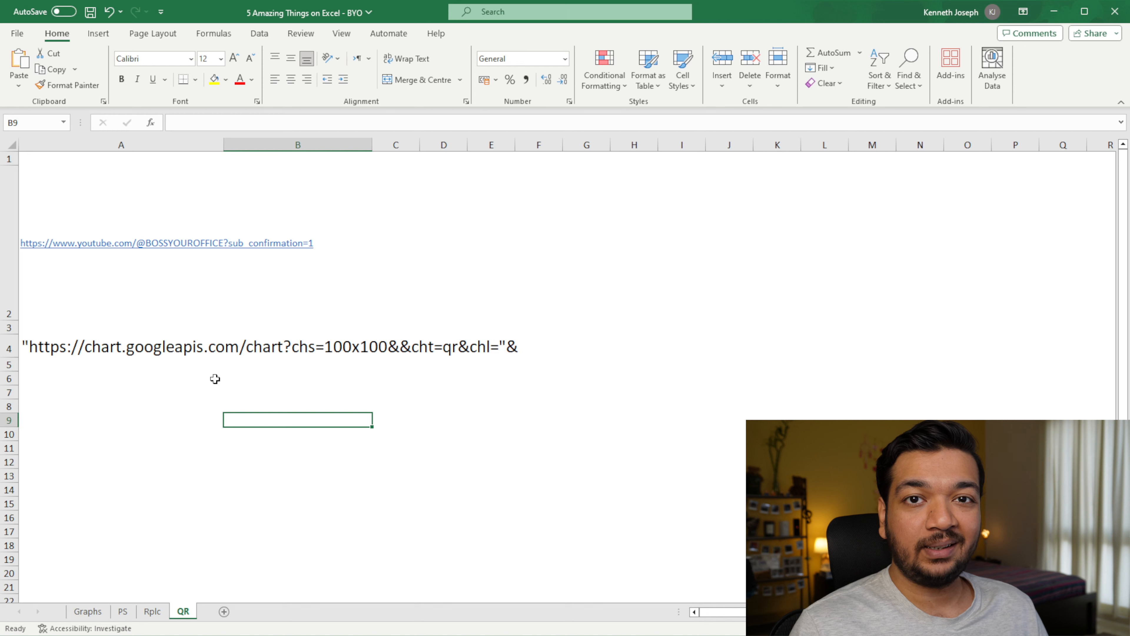
pyautogui.click(180, 298)
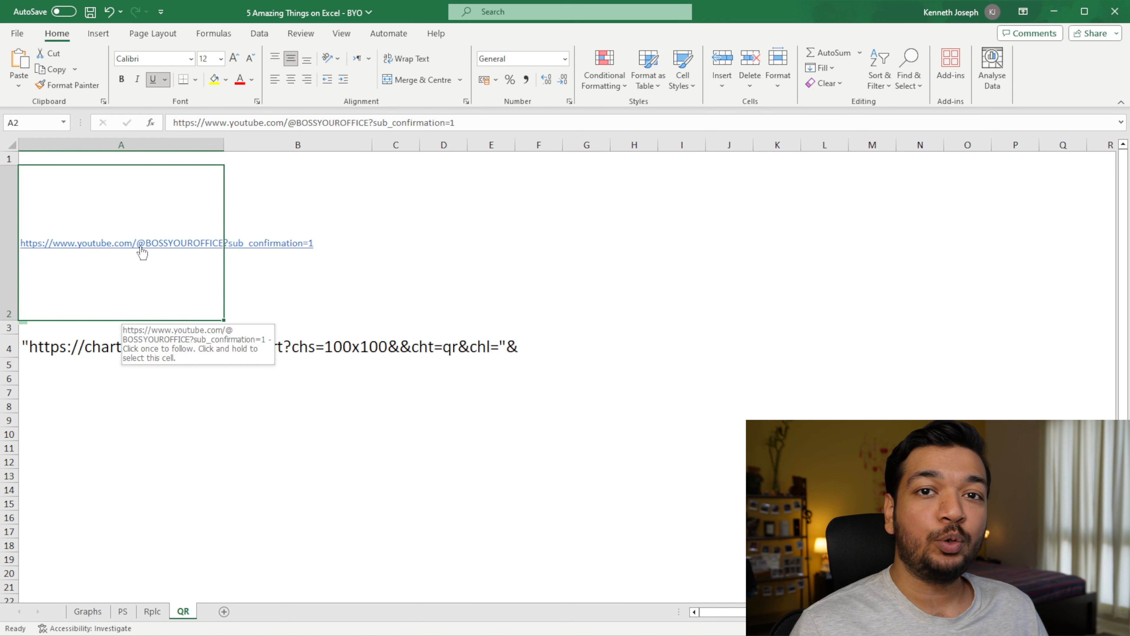
pyautogui.click(247, 274)
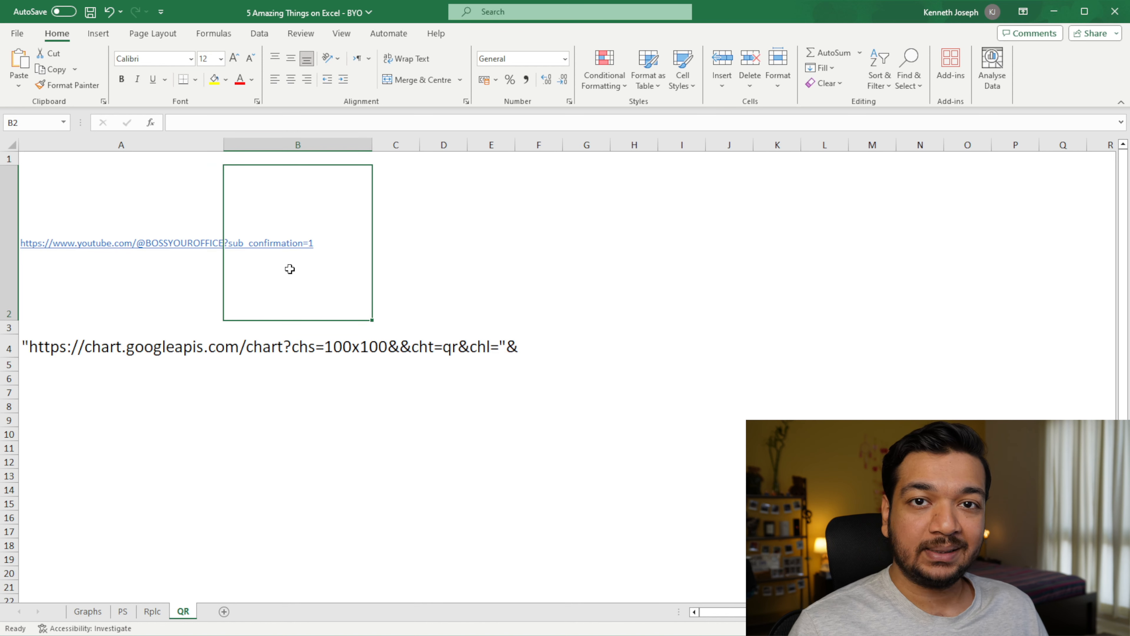
pyautogui.write('=')
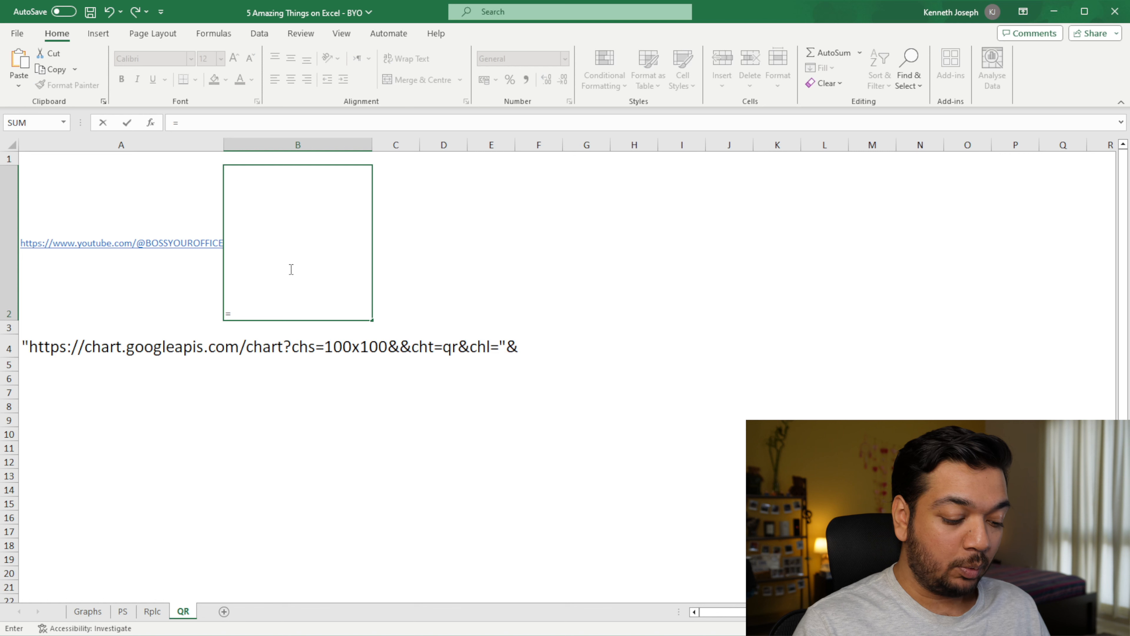
pyautogui.write('ima')
pyautogui.press('Down')
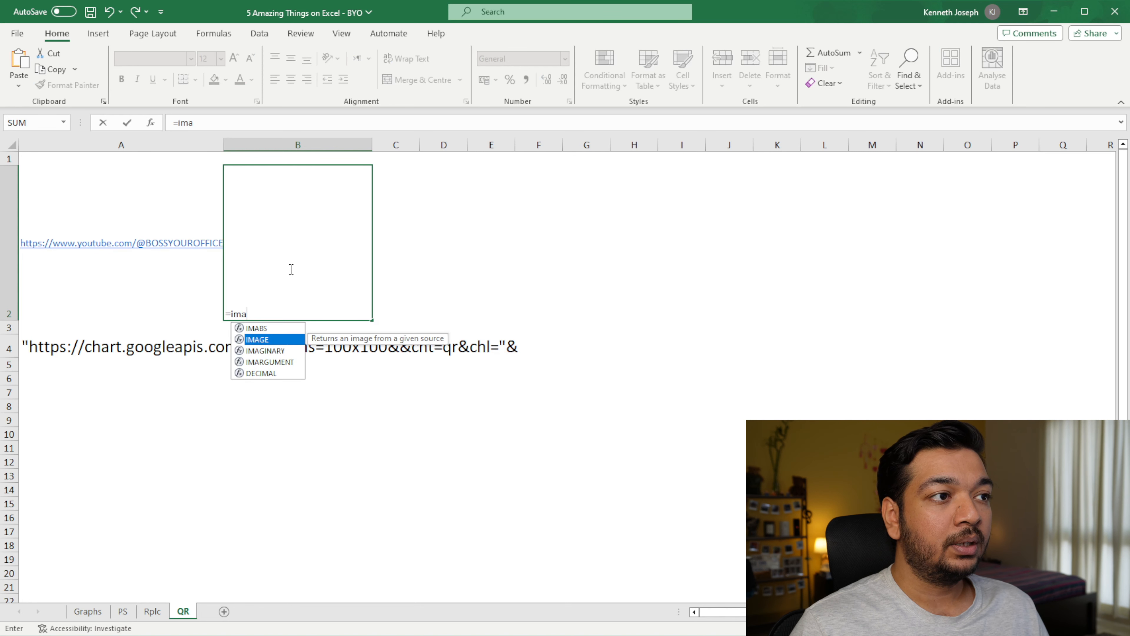
pyautogui.press('Tab')
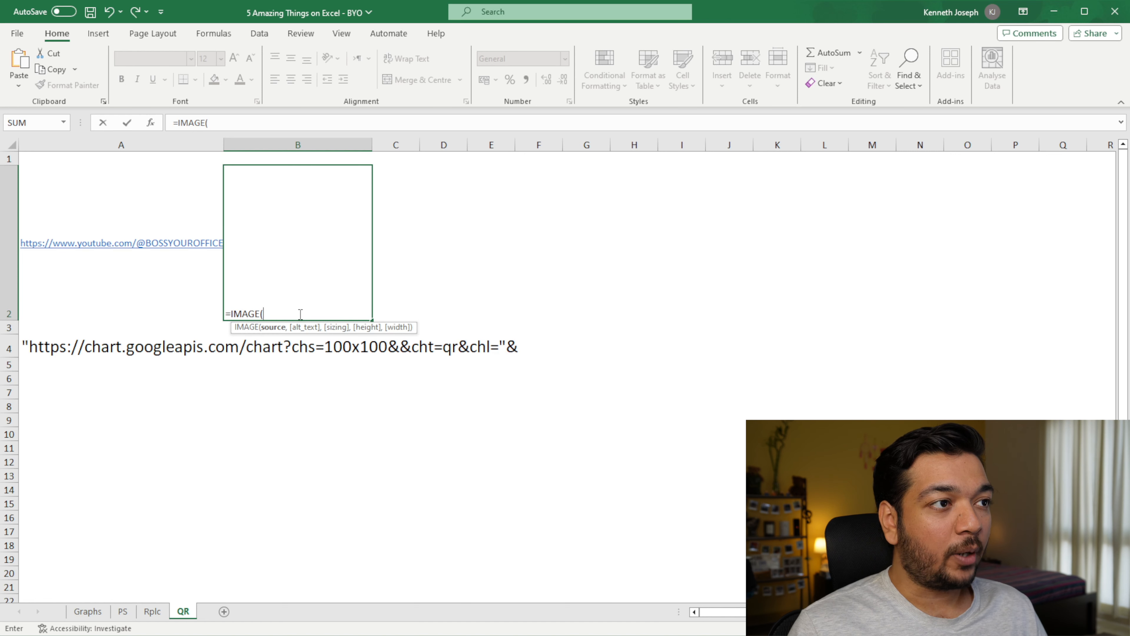
pyautogui.write('"https://chart.googleapis.com/chart?chs=100x100&&cht=qr&chl="&')
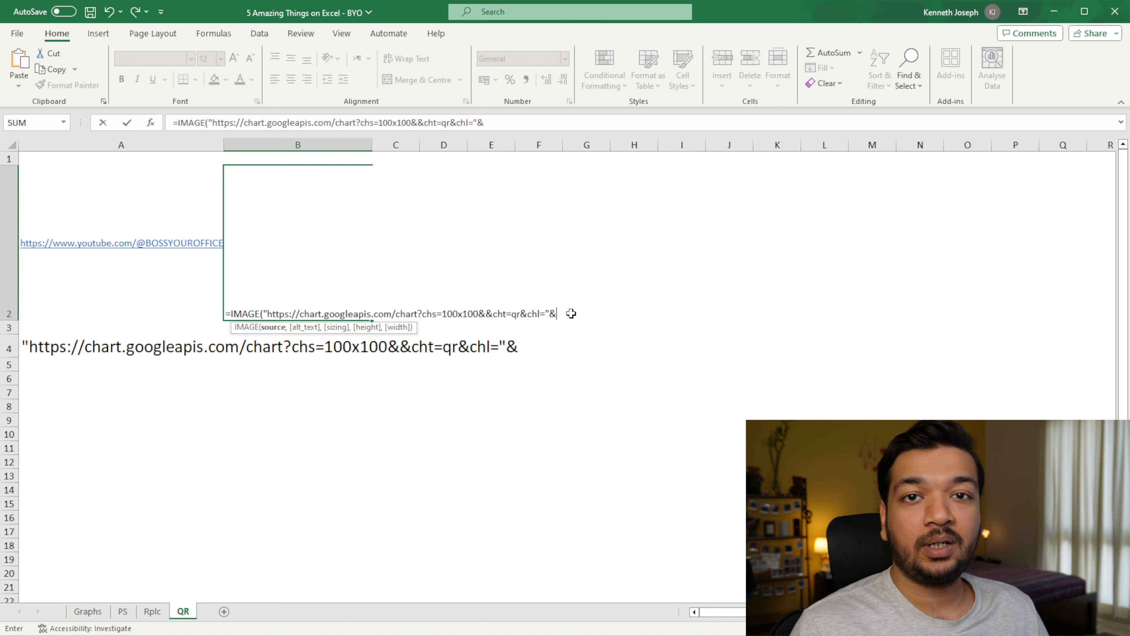
pyautogui.click(118, 269)
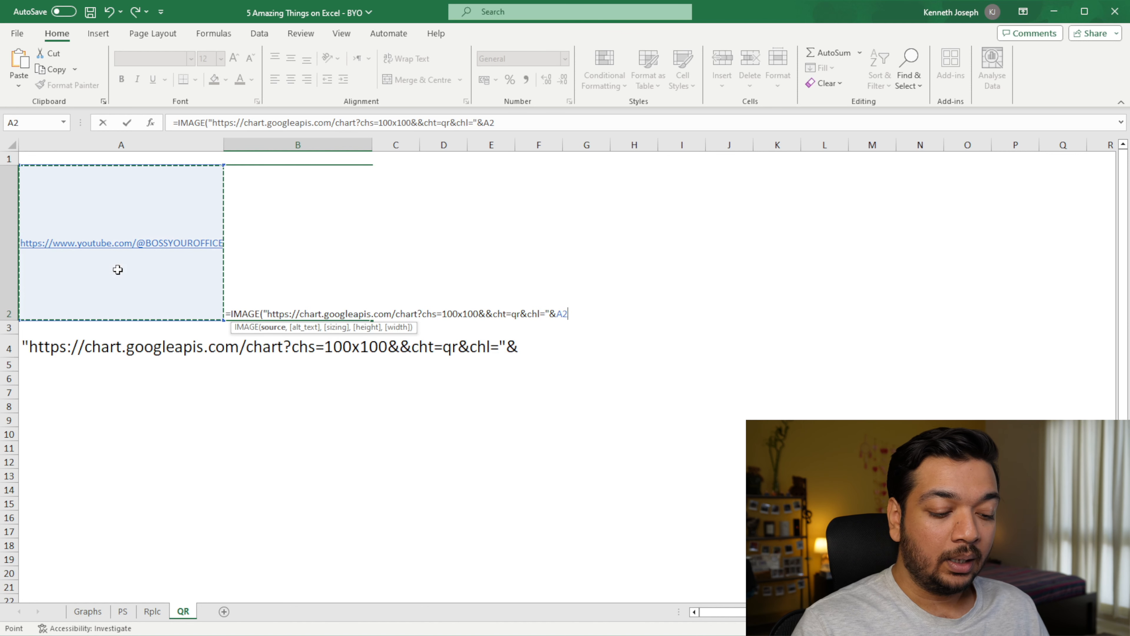
pyautogui.write(')')
pyautogui.press('Return')
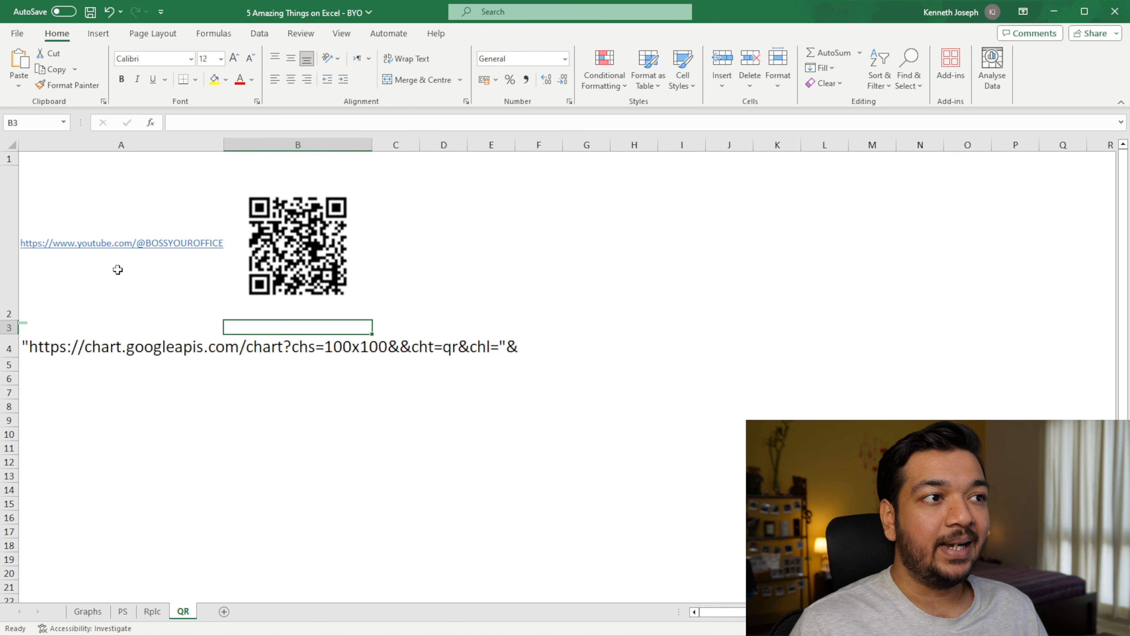